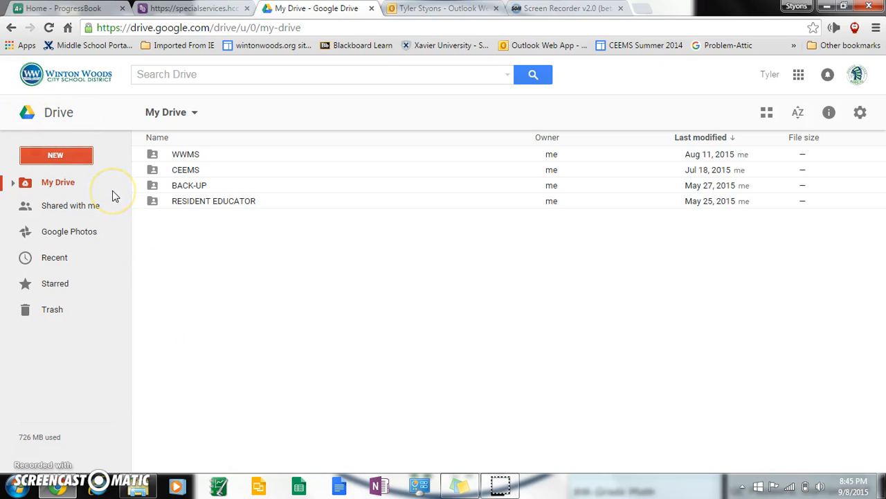
# From Google Drive's New menu, create a blank Google Sheets spreadsheet
pyautogui.click(164, 243)
pyautogui.click(54, 157)
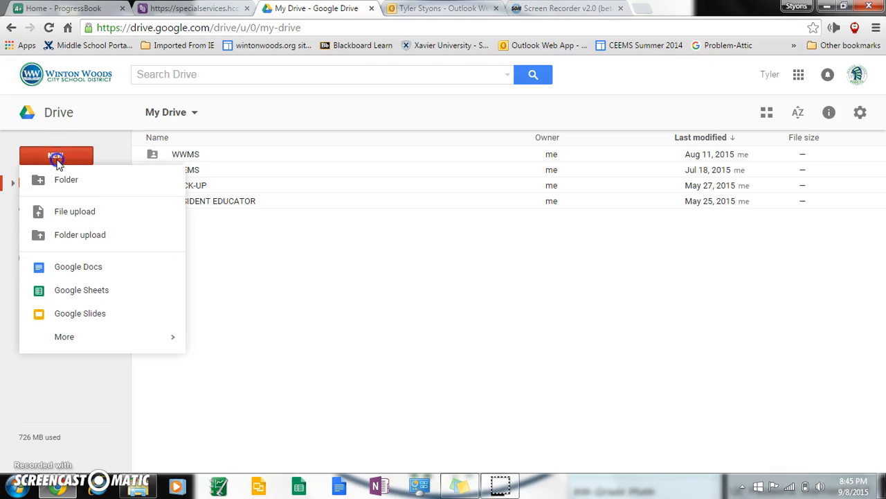
pyautogui.click(74, 291)
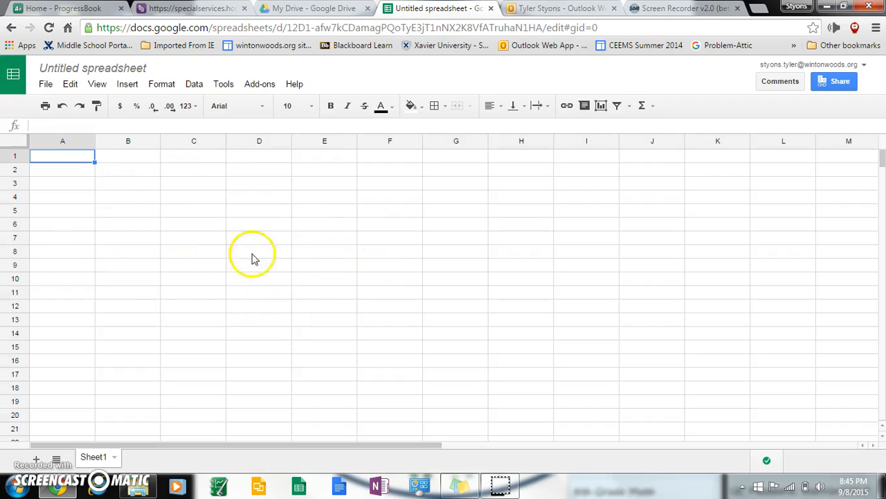
pyautogui.press('Down')
pyautogui.press('Up')
pyautogui.press('Right')
pyautogui.press('Down')
pyautogui.press('Left')
pyautogui.press('Up')
pyautogui.press('Right')
pyautogui.press('Right')
pyautogui.press('Down')
pyautogui.press('Left')
pyautogui.press('Left')
pyautogui.press('Up')
pyautogui.press('Right')
pyautogui.press('Right')
pyautogui.press('Down')
pyautogui.press('Left')
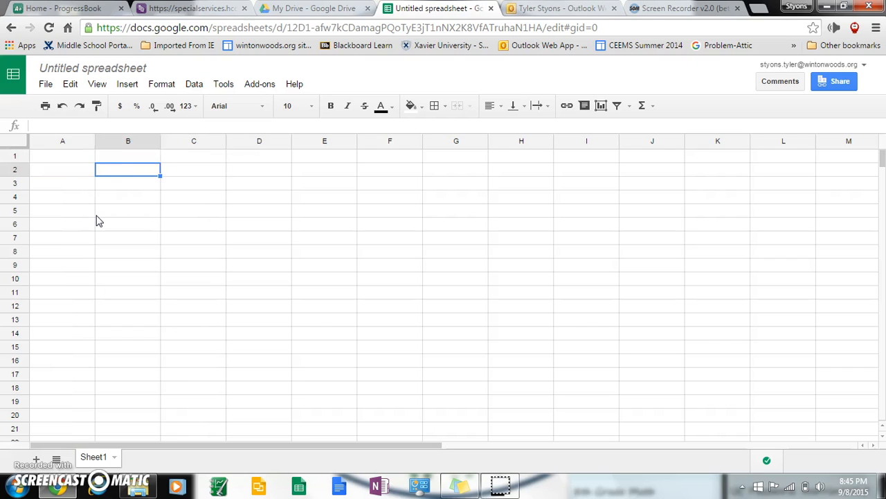
pyautogui.press('Left')
pyautogui.press('Up')
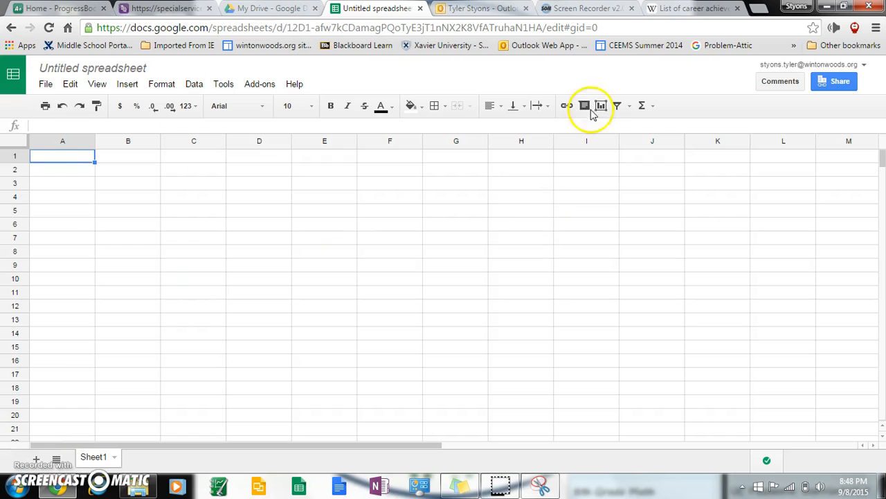
# Place Chrome beside the snip and highlight the goals column (51 to 41) in yellow
pyautogui.moveTo(777, 10); pyautogui.dragTo(0, 169)
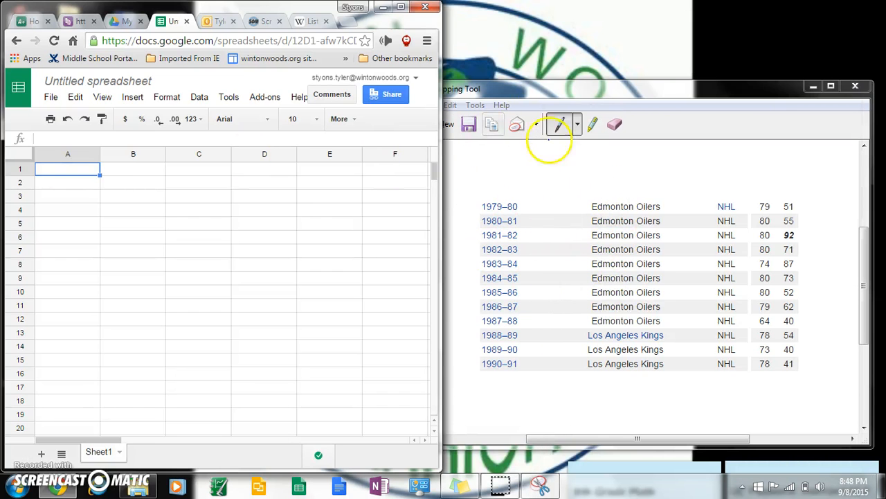
pyautogui.click(562, 91)
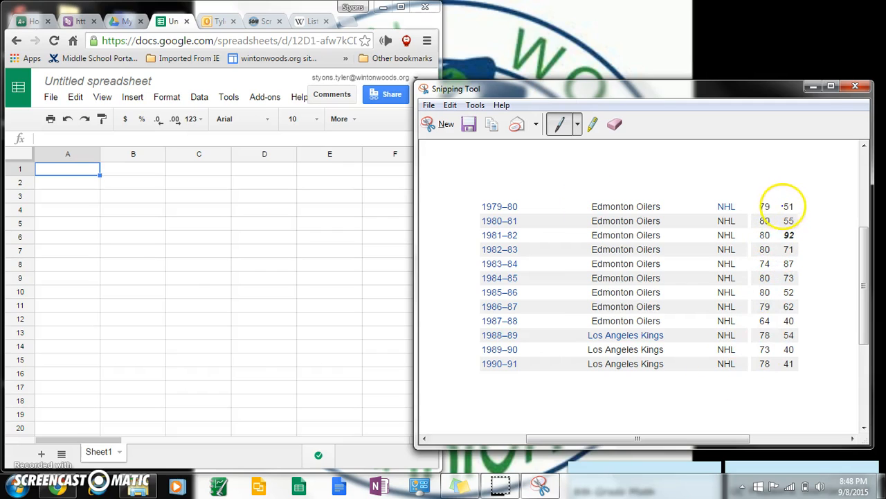
pyautogui.click(593, 125)
pyautogui.moveTo(788, 219)
pyautogui.mouseDown()
pyautogui.moveTo(787, 202)
pyautogui.moveTo(794, 333)
pyautogui.moveTo(783, 369)
pyautogui.mouseUp()
# Scribble out the games-played column with the blue pen and narrow the snip window
pyautogui.click(559, 124)
pyautogui.moveTo(763, 202)
pyautogui.mouseDown()
pyautogui.moveTo(763, 364)
pyautogui.moveTo(764, 310)
pyautogui.mouseUp()
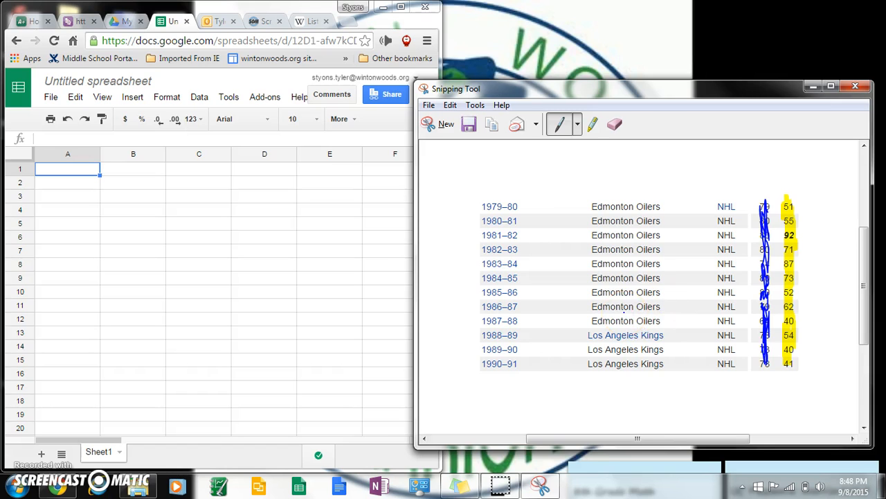
pyautogui.moveTo(416, 266); pyautogui.dragTo(450, 278)
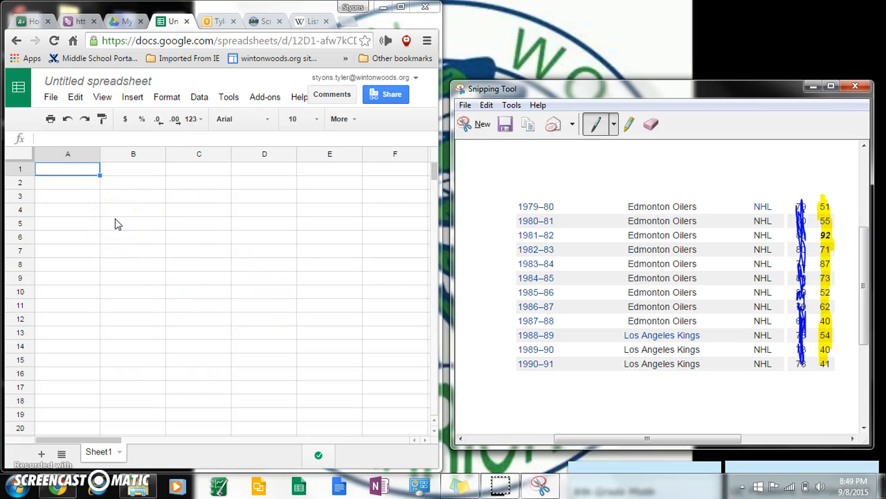
# Replace the 'Untitled spreadsheet' title with 'Wayne Gretzky Goals per Season'
pyautogui.click(79, 84)
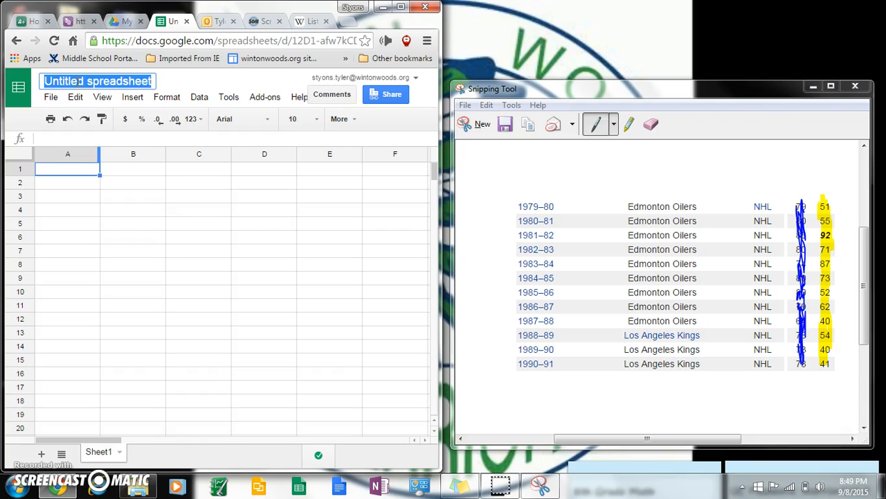
pyautogui.click(84, 81)
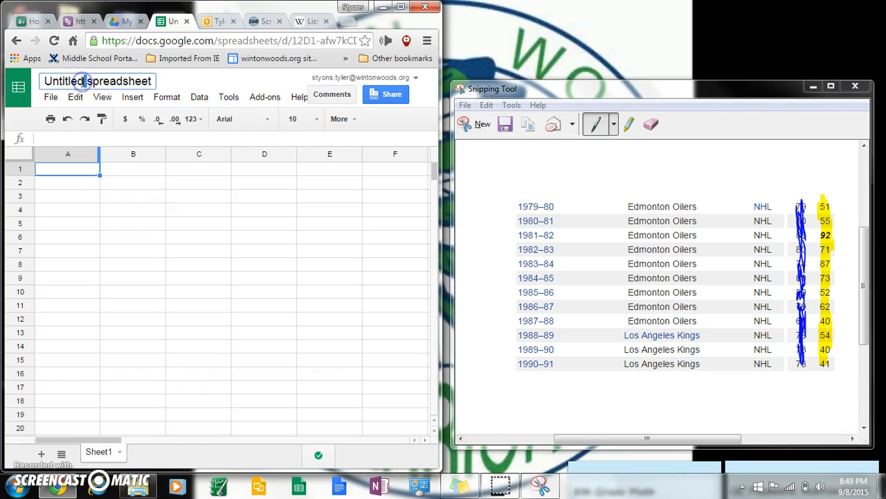
pyautogui.doubleClick(109, 81)
pyautogui.moveTo(441, 229); pyautogui.dragTo(447, 232)
pyautogui.tripleClick(76, 81)
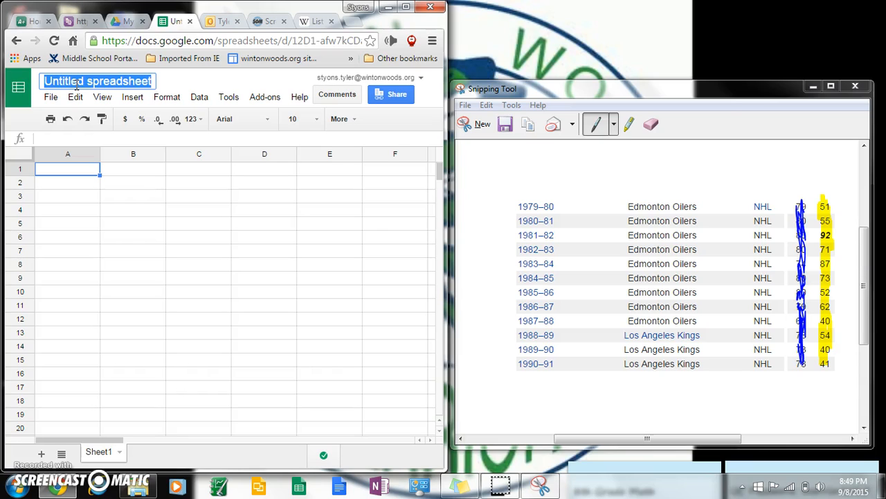
pyautogui.write('Wayne ')
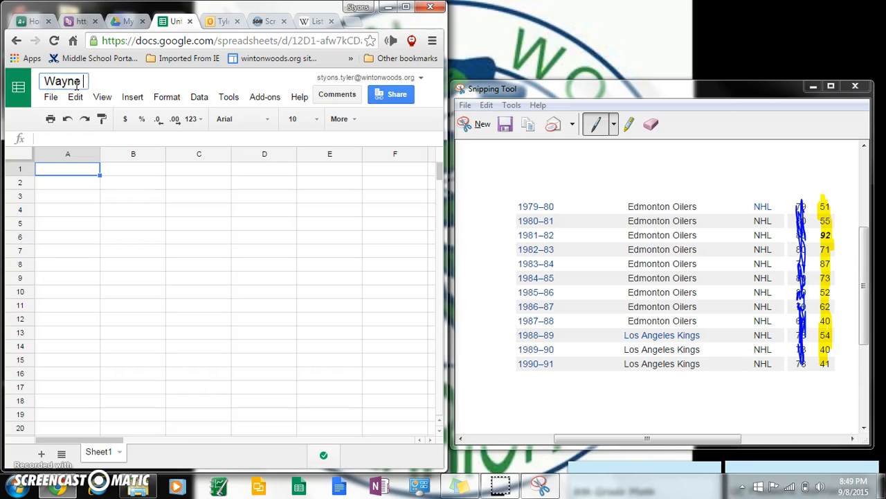
pyautogui.write('Gretzky ')
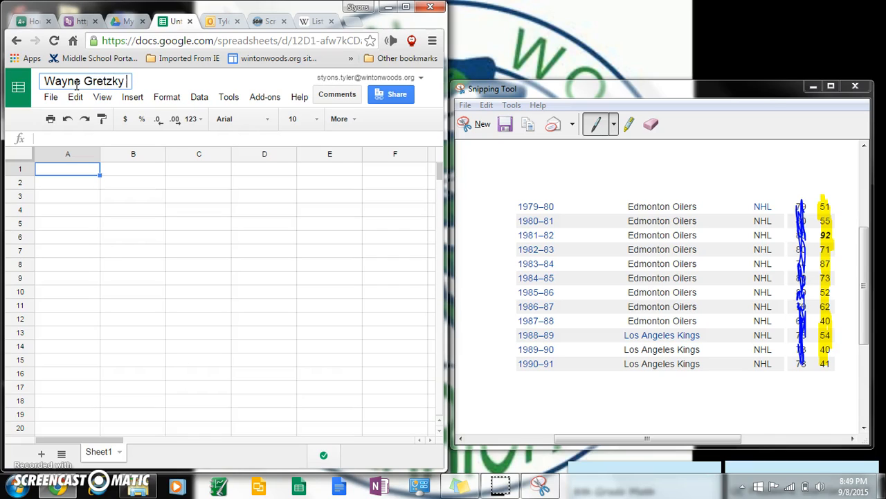
pyautogui.write('Goals per ')
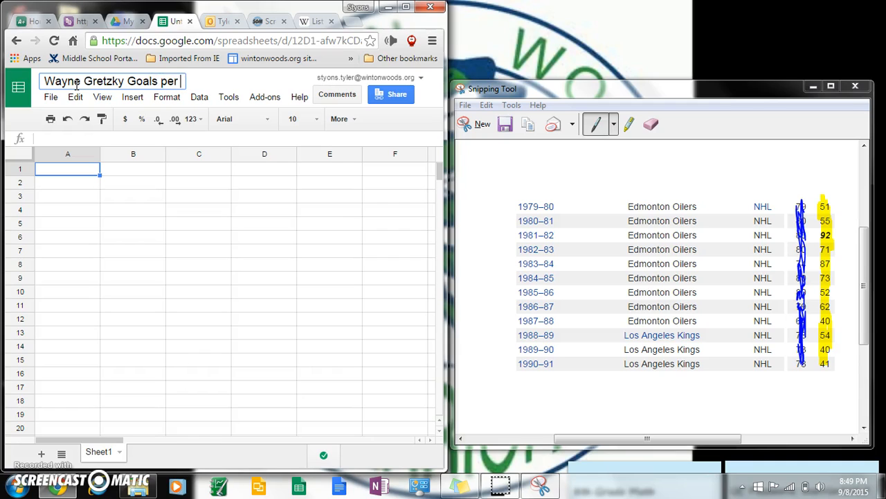
pyautogui.write('Season')
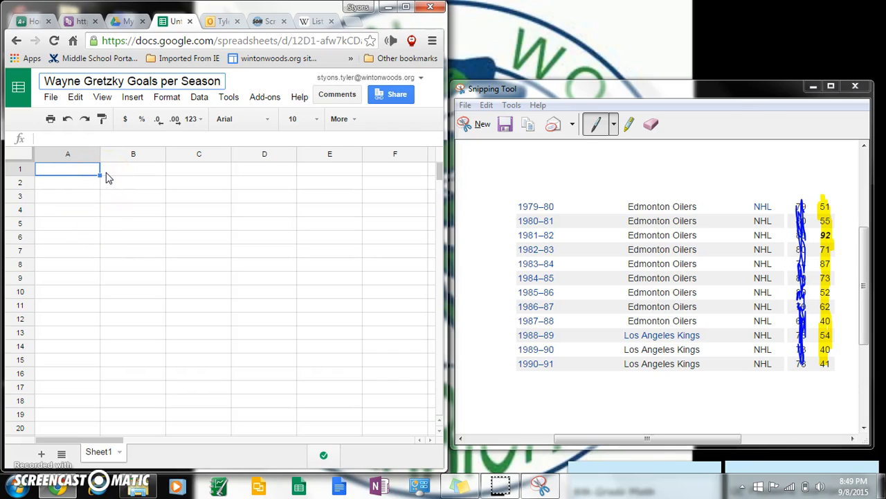
pyautogui.click(79, 173)
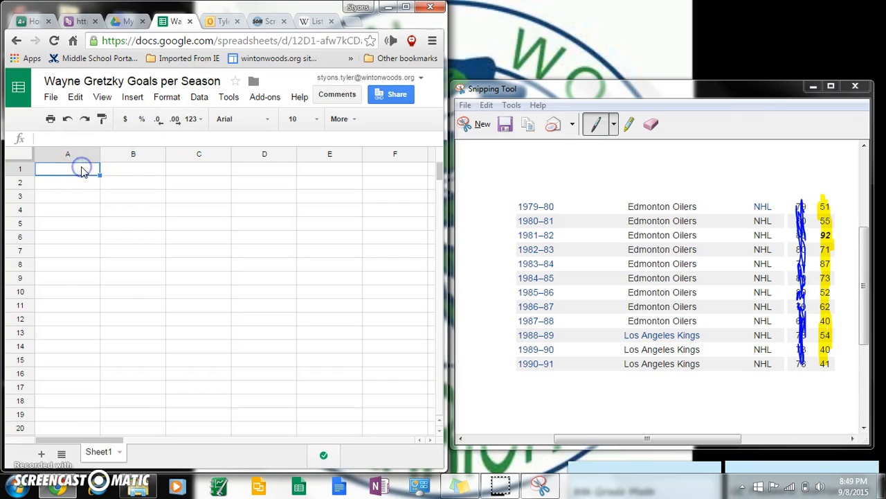
# Enter the headings Years in A1 and Goals in B1, and scribble over the snip's season end years
pyautogui.write('Years')
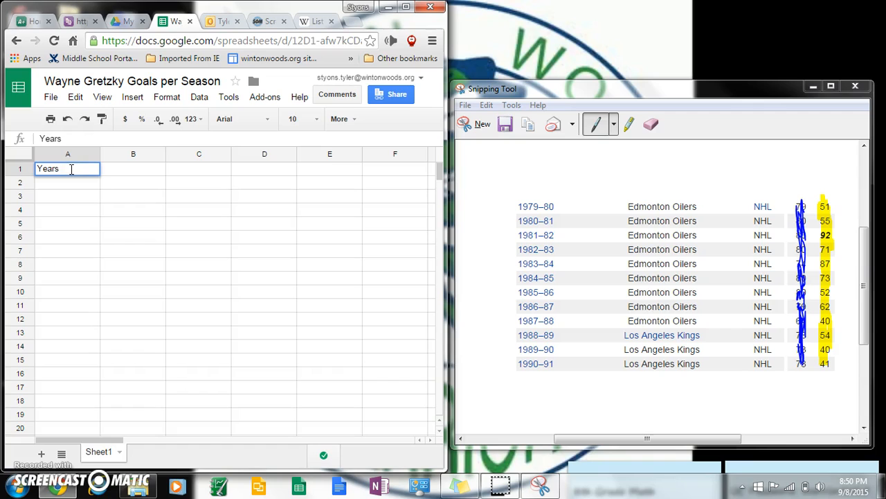
pyautogui.click(84, 196)
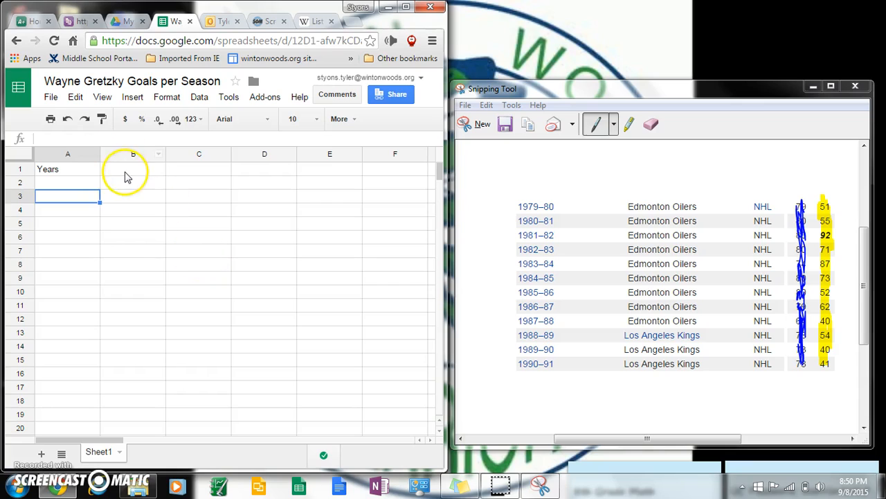
pyautogui.click(125, 174)
pyautogui.write('Goals')
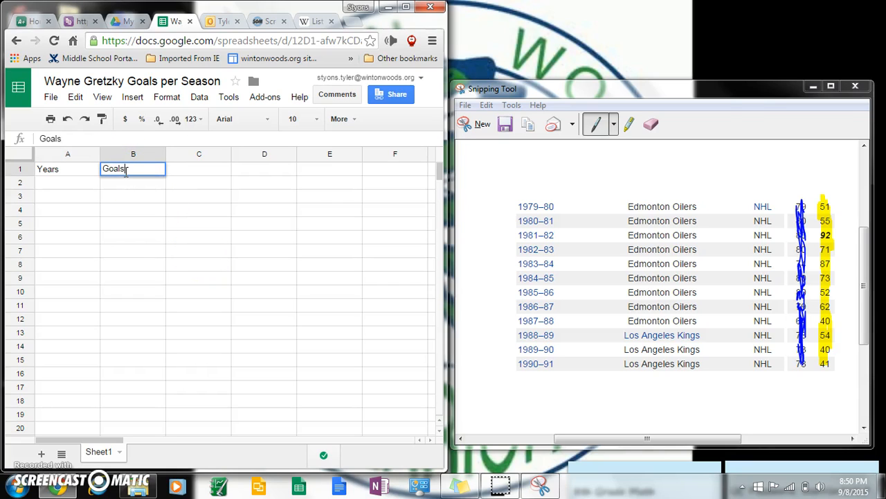
pyautogui.press('Return')
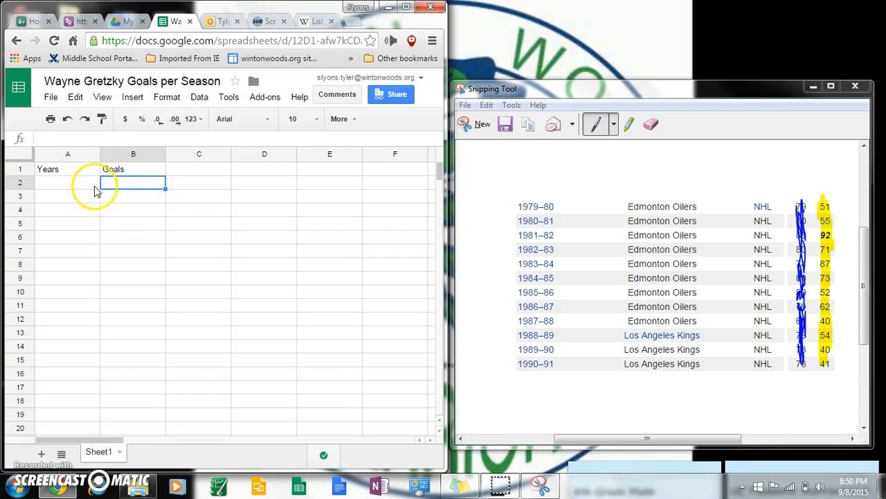
pyautogui.click(69, 184)
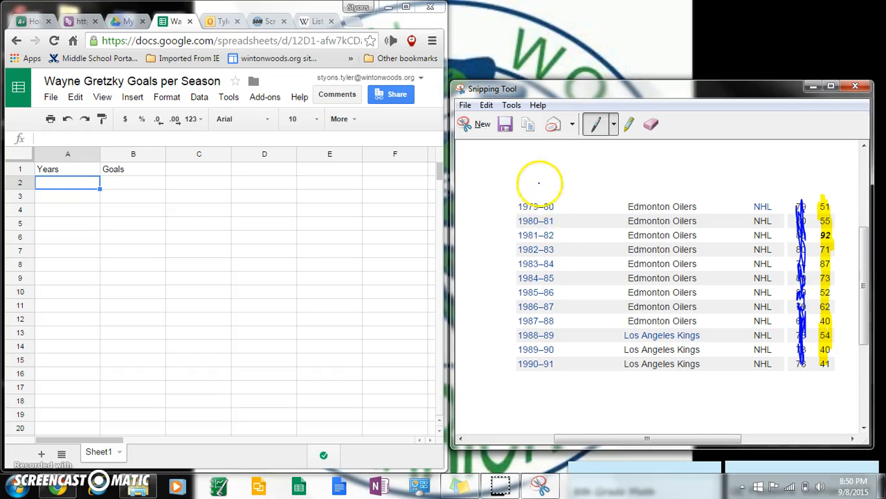
pyautogui.moveTo(548, 199)
pyautogui.mouseDown()
pyautogui.moveTo(550, 275)
pyautogui.moveTo(558, 270)
pyautogui.moveTo(554, 352)
pyautogui.mouseUp()
# Enter the years 1979 through 1984 in cells A2:A7
pyautogui.click(66, 186)
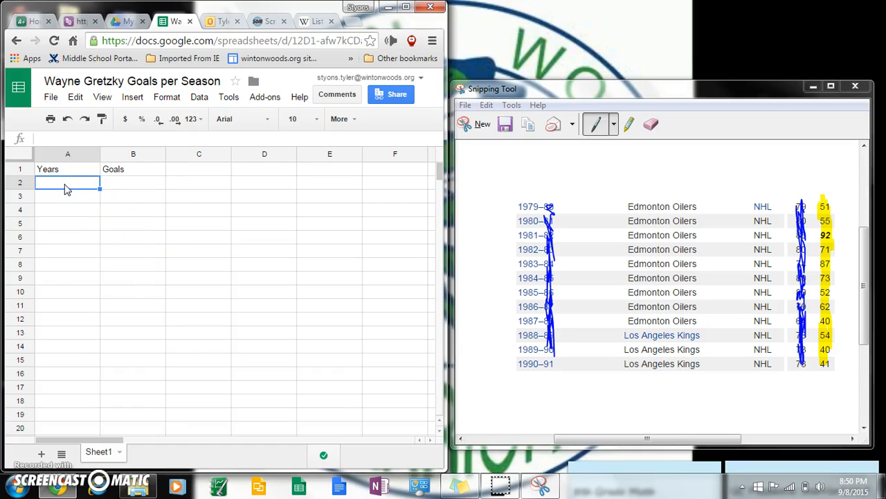
pyautogui.write('1979')
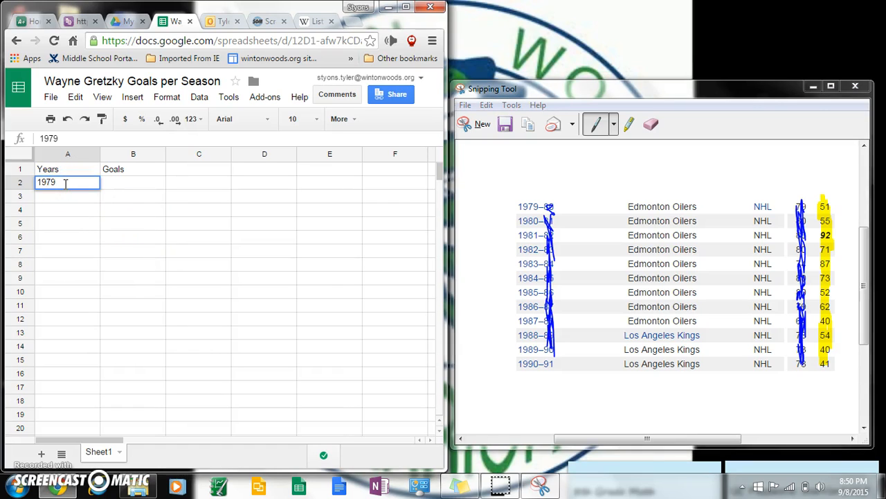
pyautogui.click(70, 199)
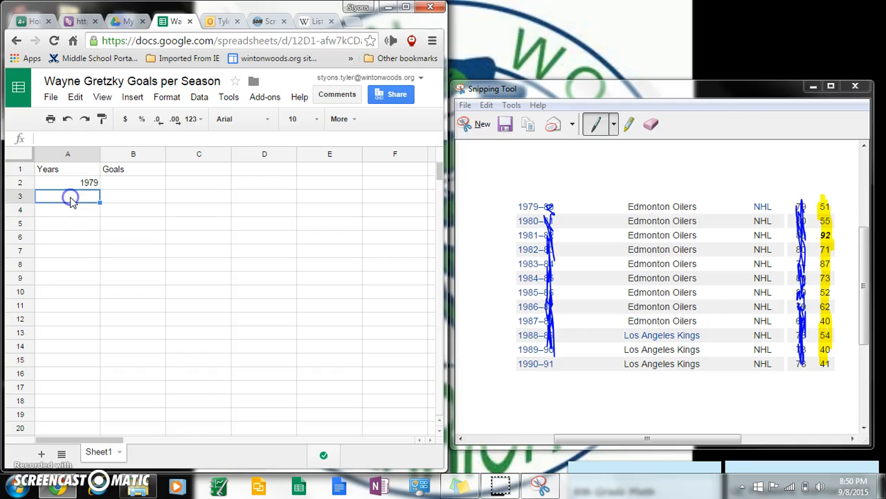
pyautogui.write('1980')
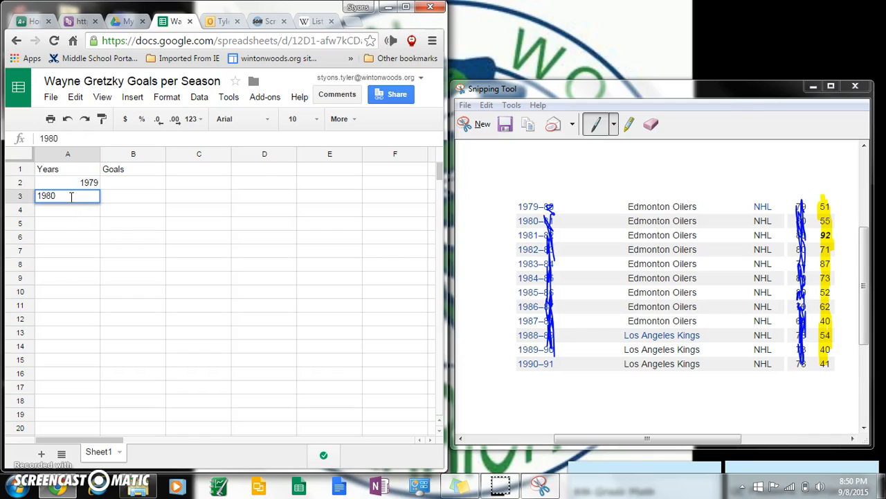
pyautogui.press('Return')
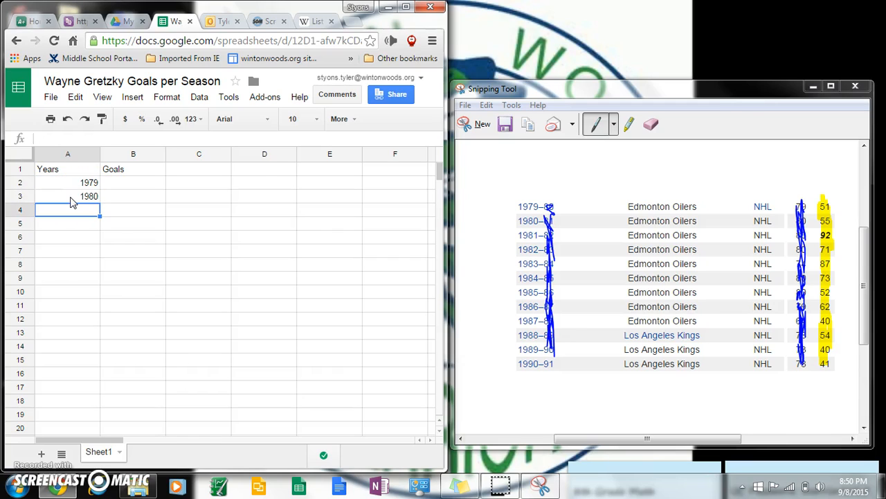
pyautogui.write('19')
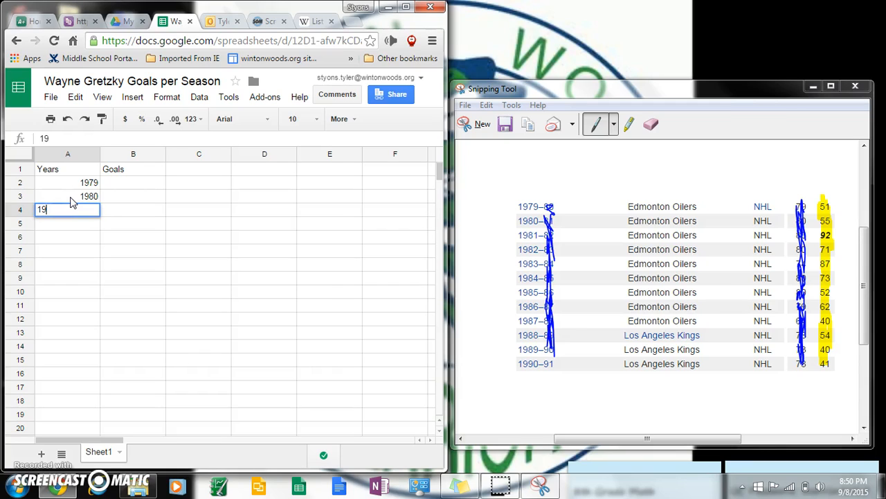
pyautogui.write('81')
pyautogui.press('Return')
pyautogui.write('1982')
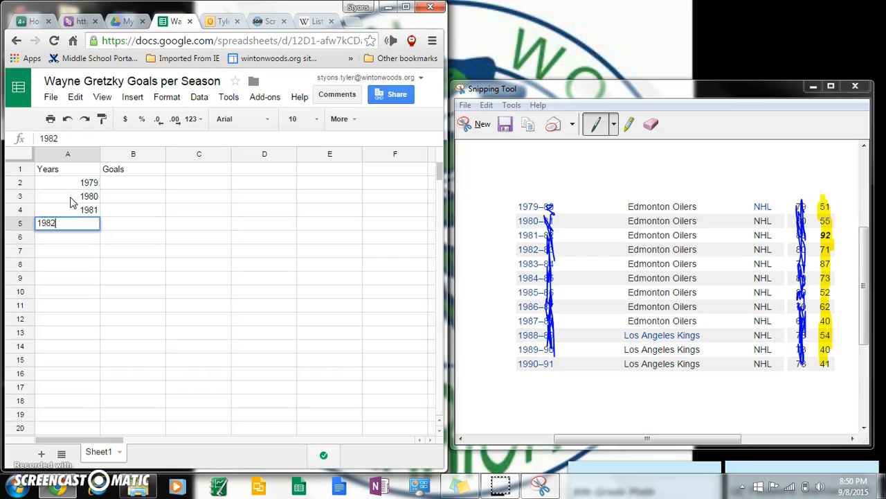
pyautogui.press('Return')
pyautogui.write('19')
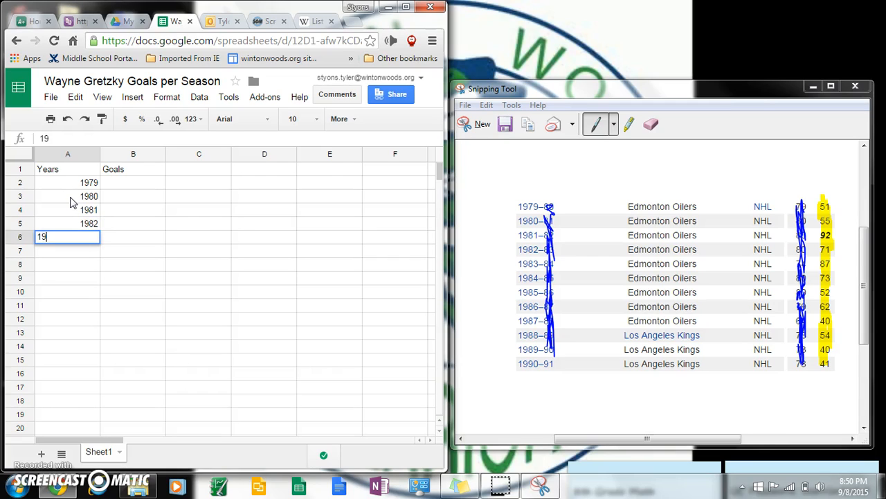
pyautogui.write('83')
pyautogui.press('Return')
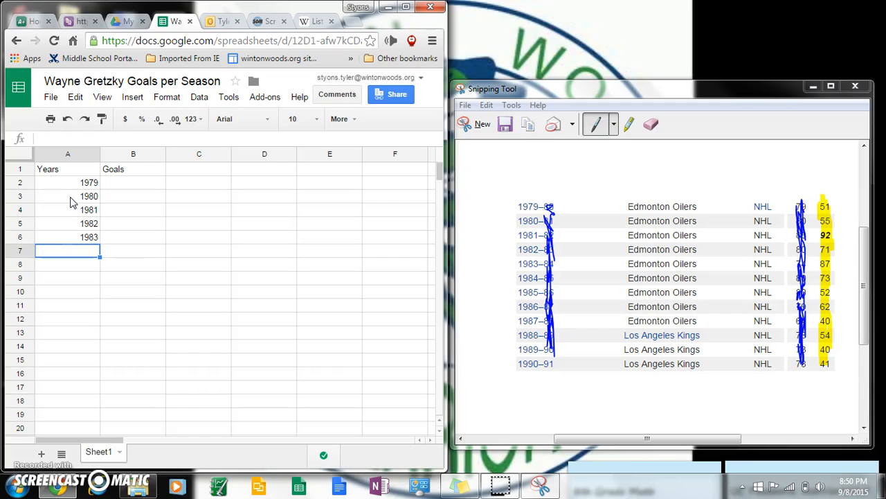
pyautogui.write('1984')
pyautogui.press('Return')
# Enter the years 1985 through 1990 in cells A8:A13
pyautogui.write('1985')
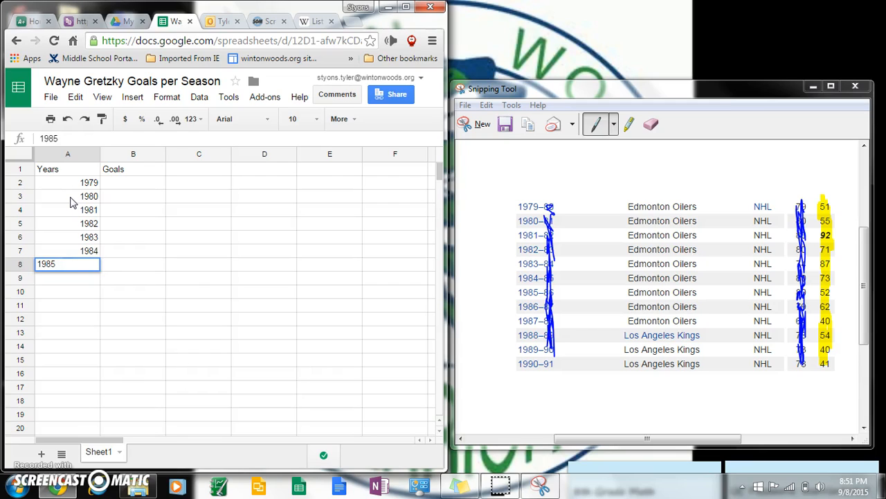
pyautogui.press('Return')
pyautogui.write('1986')
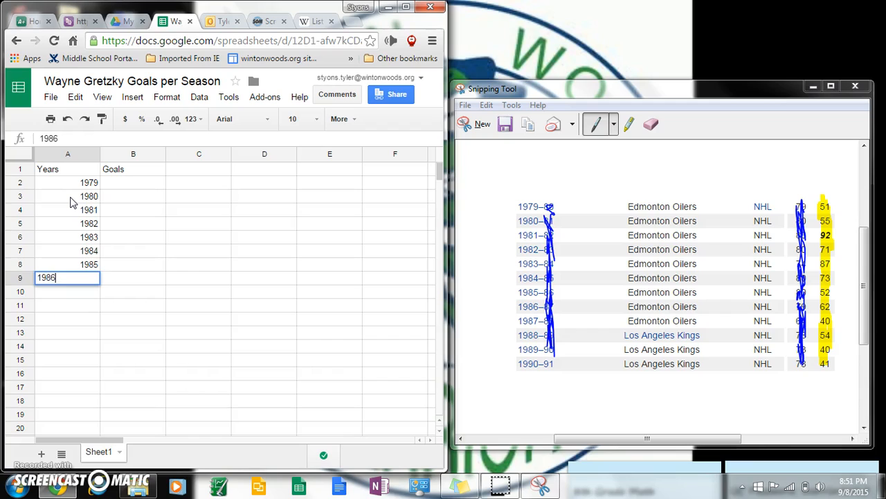
pyautogui.press('Return')
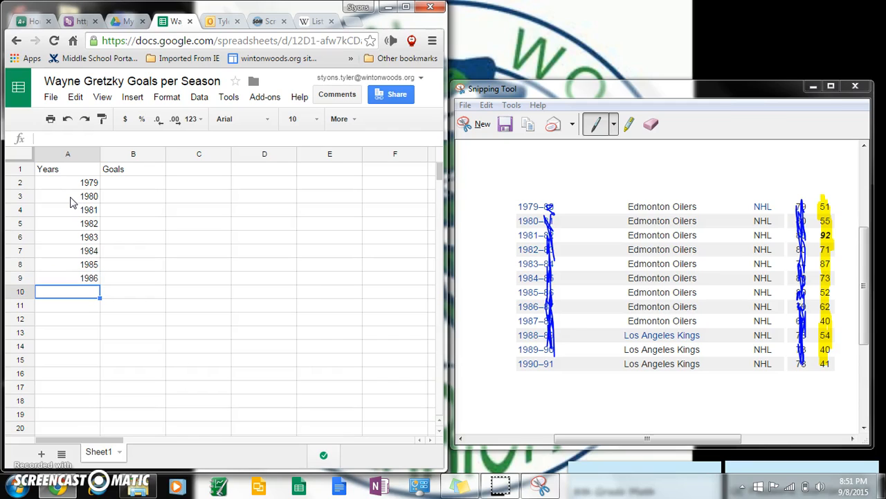
pyautogui.write('1987')
pyautogui.press('Return')
pyautogui.write('1988')
pyautogui.press('Return')
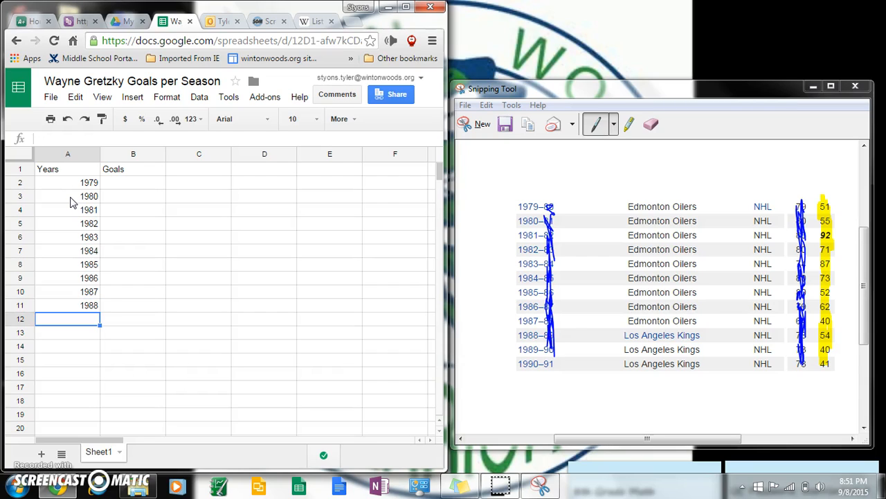
pyautogui.write('1989')
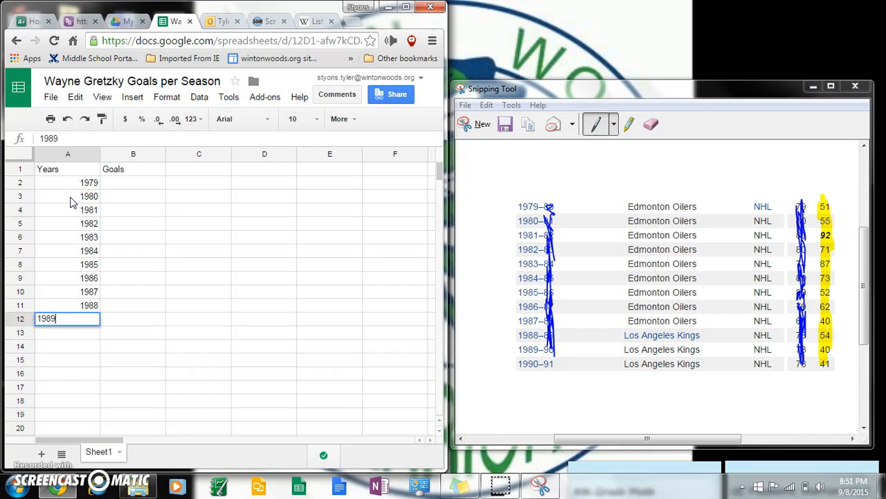
pyautogui.press('Return')
pyautogui.write('1990')
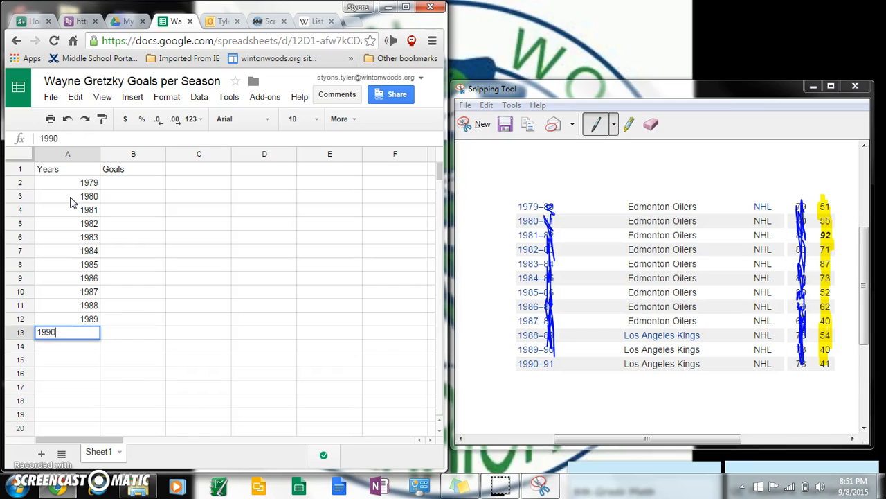
pyautogui.press('Return')
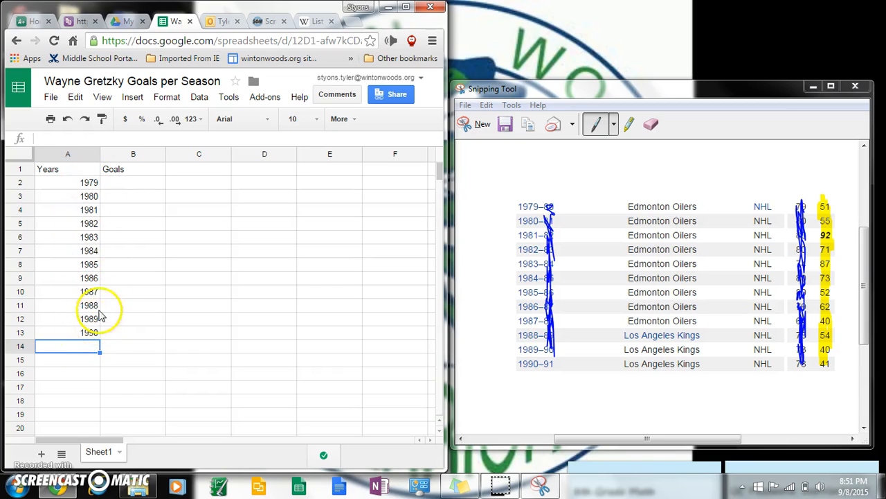
pyautogui.click(132, 187)
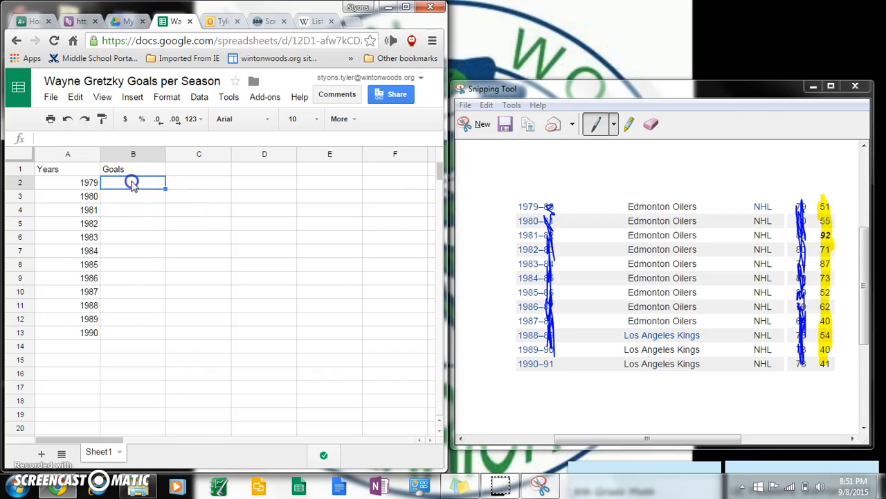
# Enter goals 51, 55, 92, 71, 87, 73 in B2:B7
pyautogui.write('51')
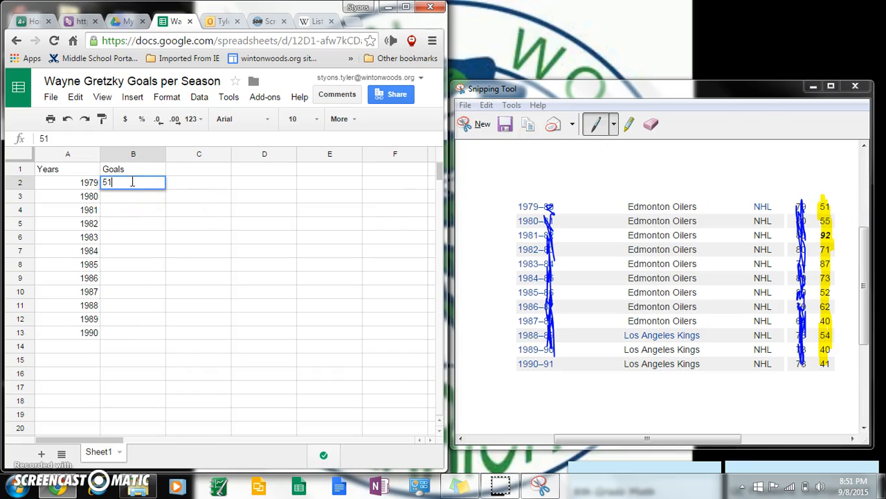
pyautogui.press('Return')
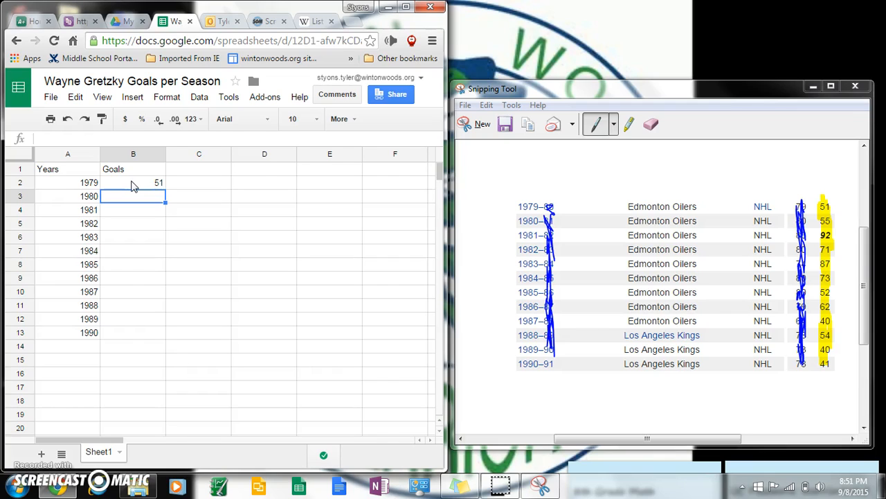
pyautogui.write('55')
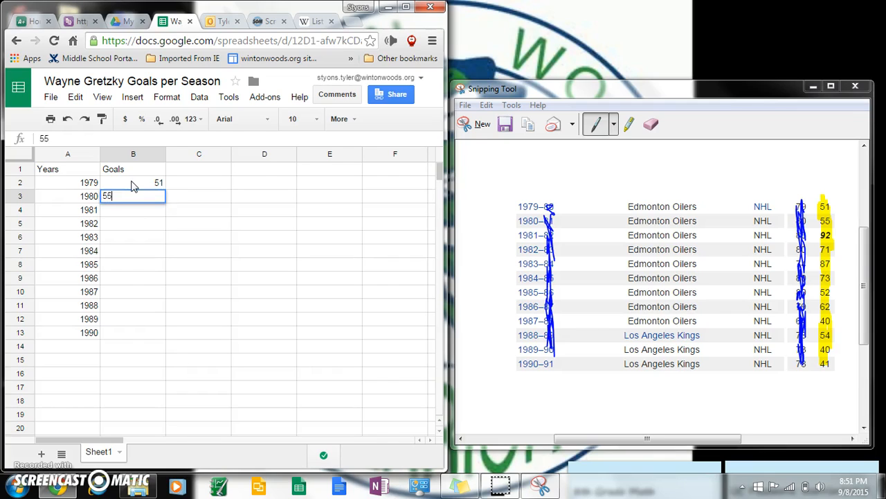
pyautogui.press('Return')
pyautogui.write('92')
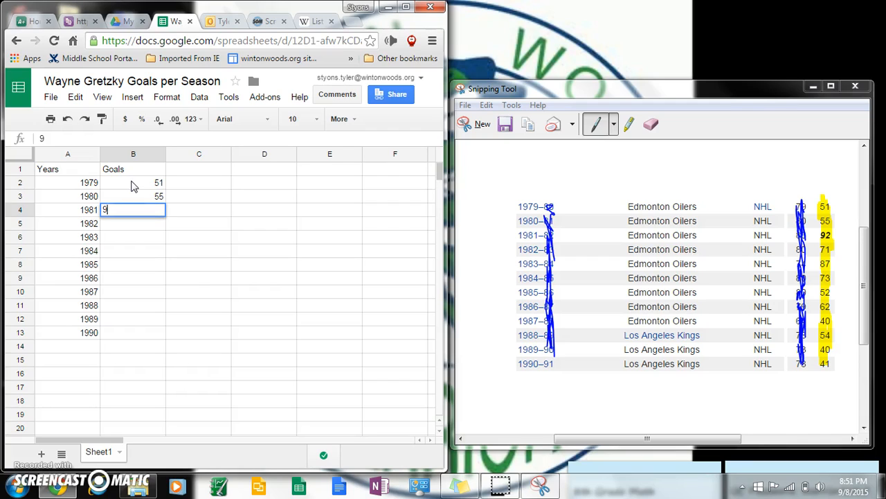
pyautogui.press('Return')
pyautogui.write('71')
pyautogui.press('Return')
pyautogui.write('87')
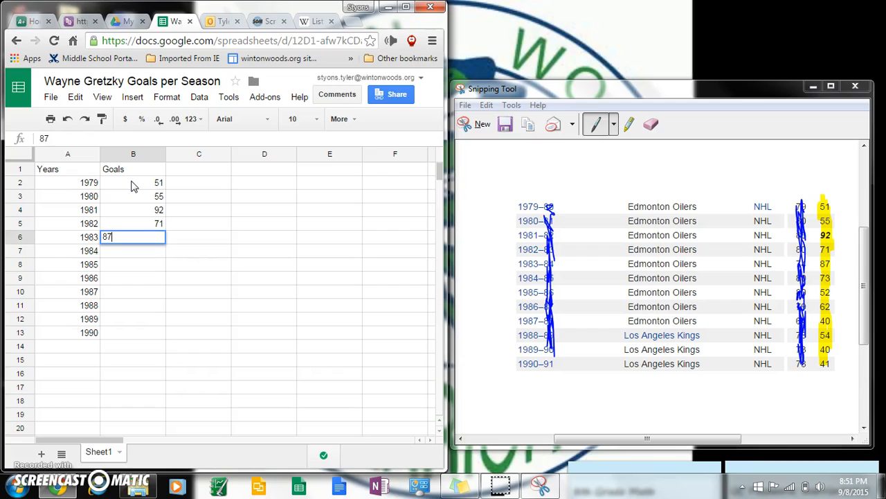
pyautogui.press('Return')
pyautogui.write('73')
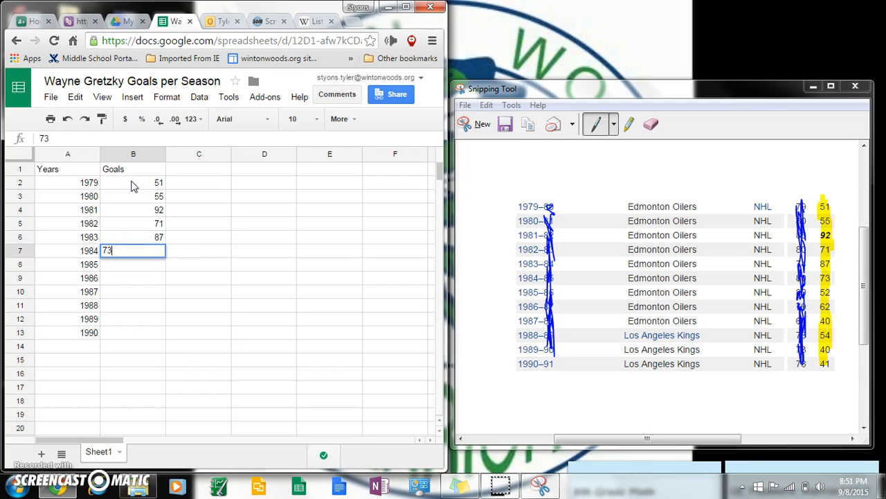
pyautogui.press('Return')
# Enter goals 52, 62, 40, 54, 40, 41 in B8:B13
pyautogui.write('52')
pyautogui.press('Return')
pyautogui.write('62')
pyautogui.press('Return')
pyautogui.write('40')
pyautogui.press('Return')
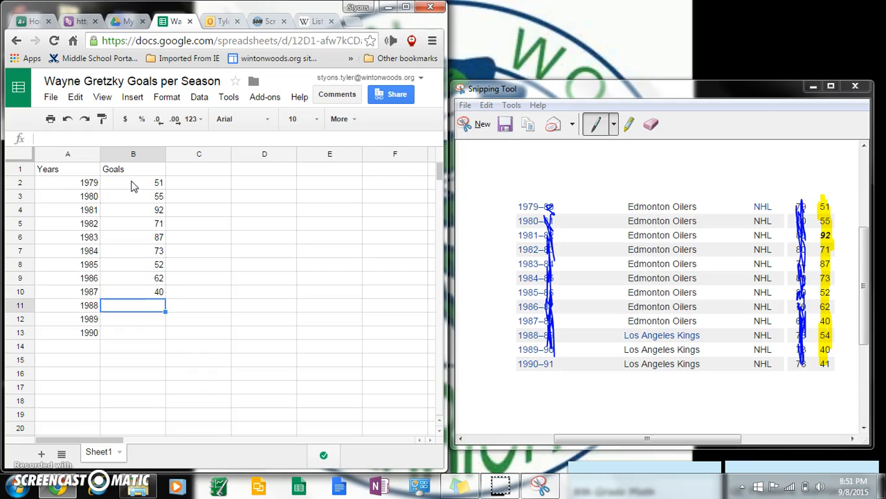
pyautogui.write('54')
pyautogui.press('Return')
pyautogui.write('40')
pyautogui.press('Return')
pyautogui.write('41')
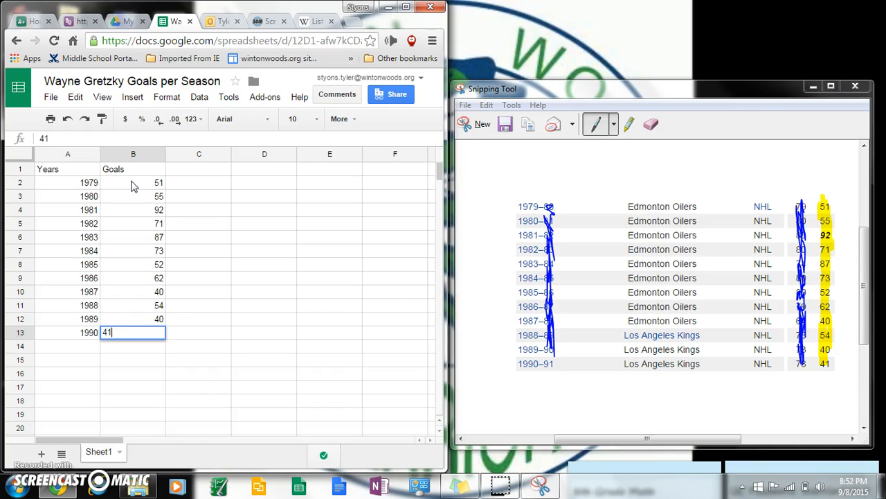
pyautogui.press('Return')
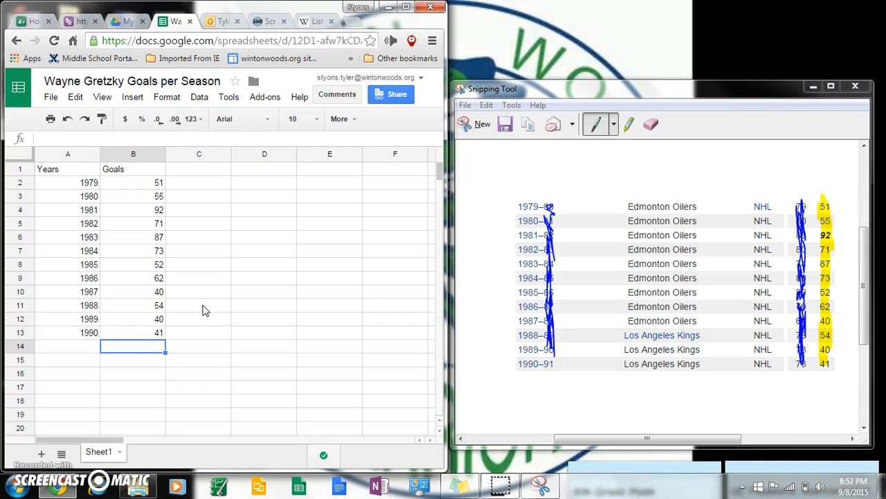
# Minimize the snip, maximize the browser, and select the Years/Goals range A1:B13
pyautogui.click(730, 156)
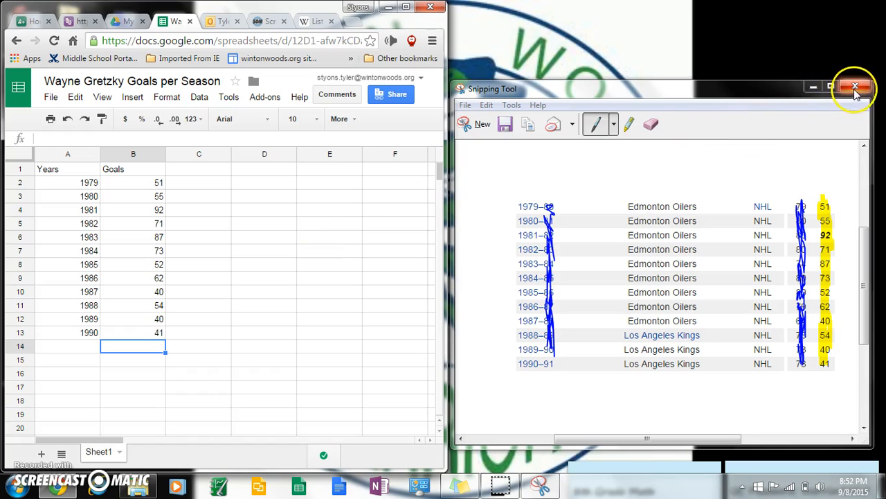
pyautogui.click(814, 86)
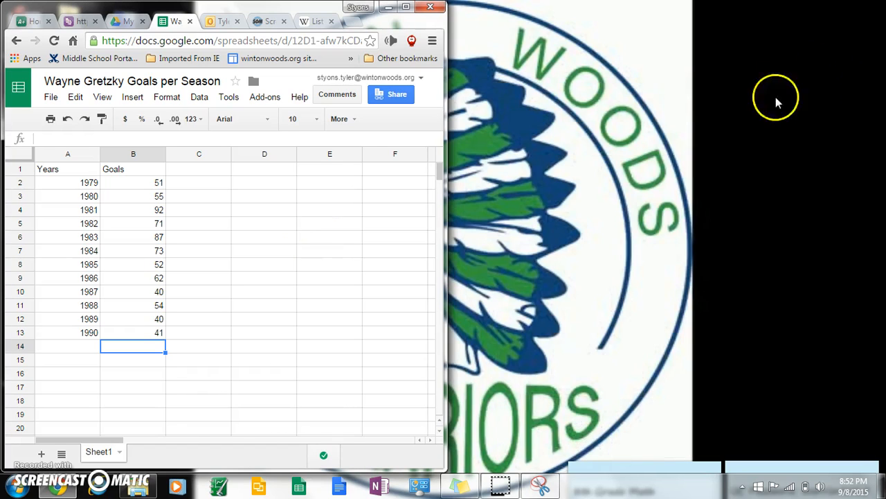
pyautogui.click(404, 7)
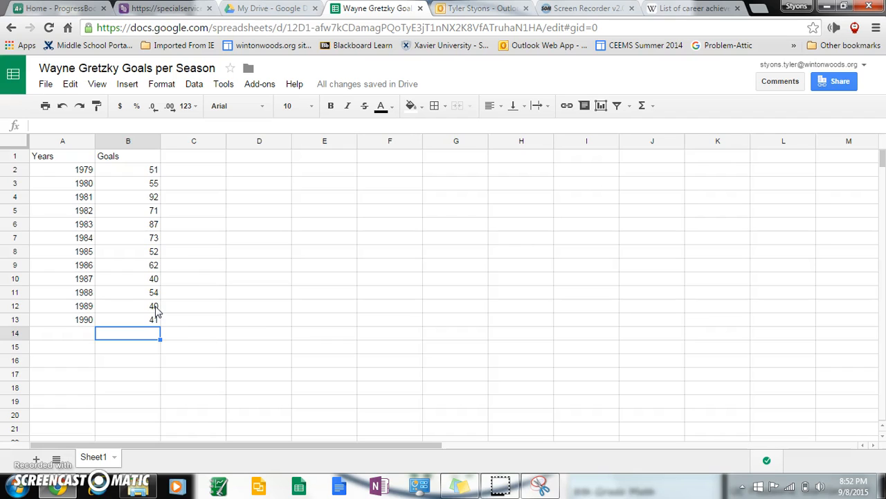
pyautogui.click(73, 154)
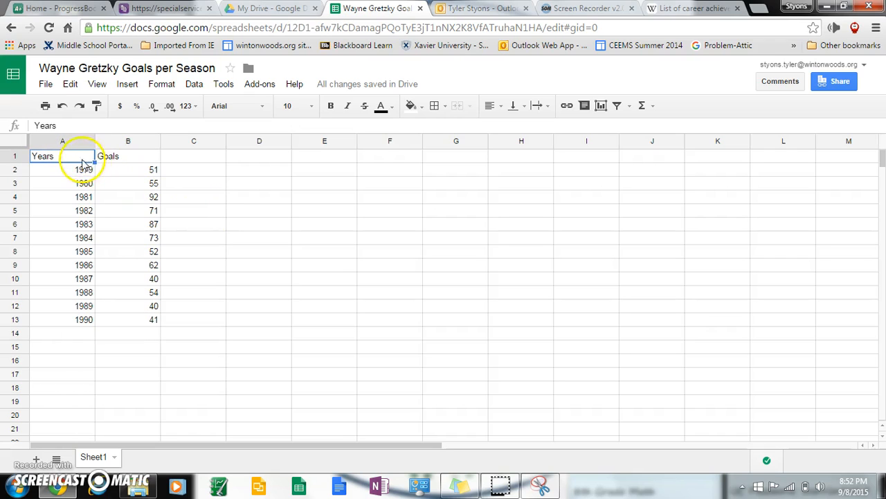
pyautogui.moveTo(65, 160)
pyautogui.mouseDown()
pyautogui.moveTo(105, 229)
pyautogui.moveTo(77, 162)
pyautogui.moveTo(134, 290)
pyautogui.moveTo(136, 323)
pyautogui.mouseUp()
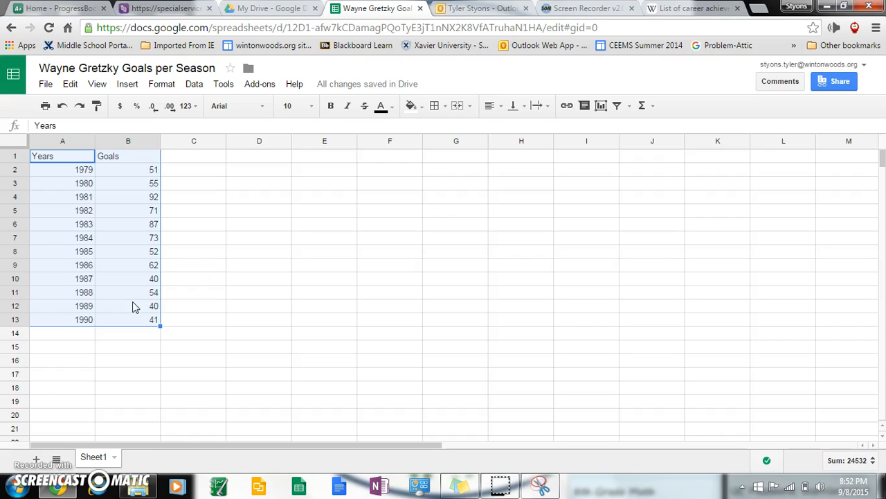
# Reselect A1:B13 and insert a chart, opening the Chart Editor with a Goals vs. Years preview
pyautogui.click(244, 303)
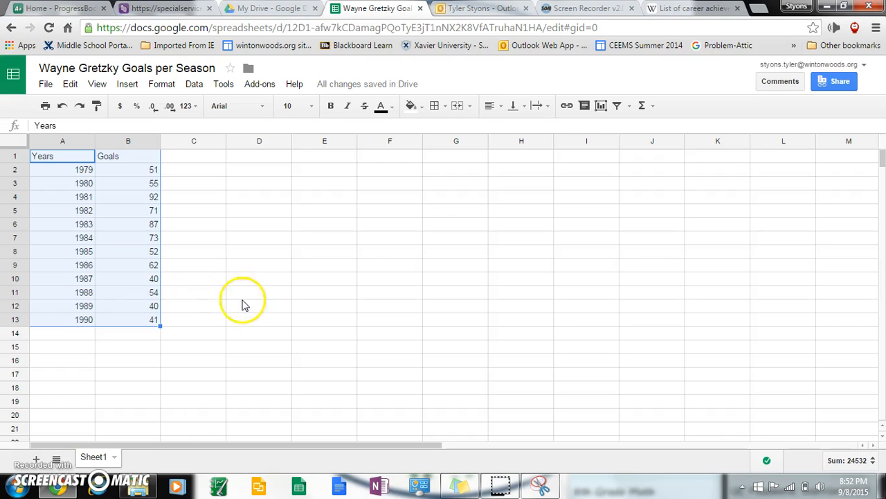
pyautogui.moveTo(72, 154); pyautogui.dragTo(132, 320)
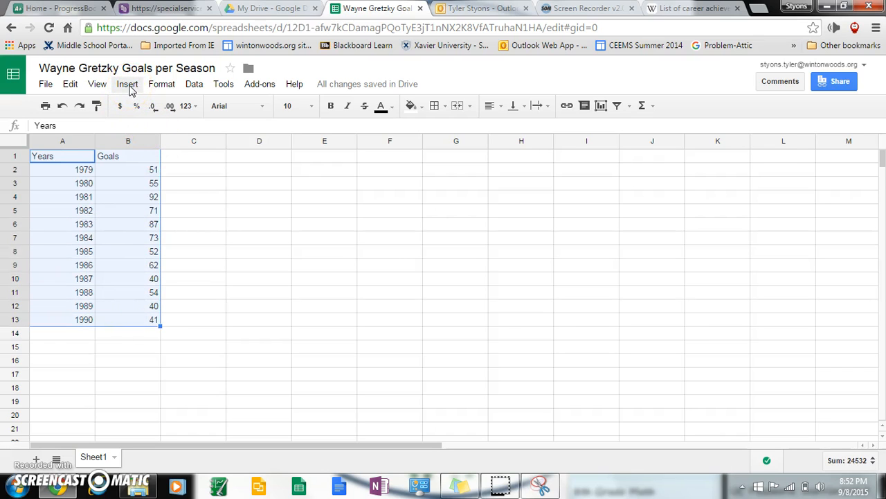
pyautogui.click(129, 87)
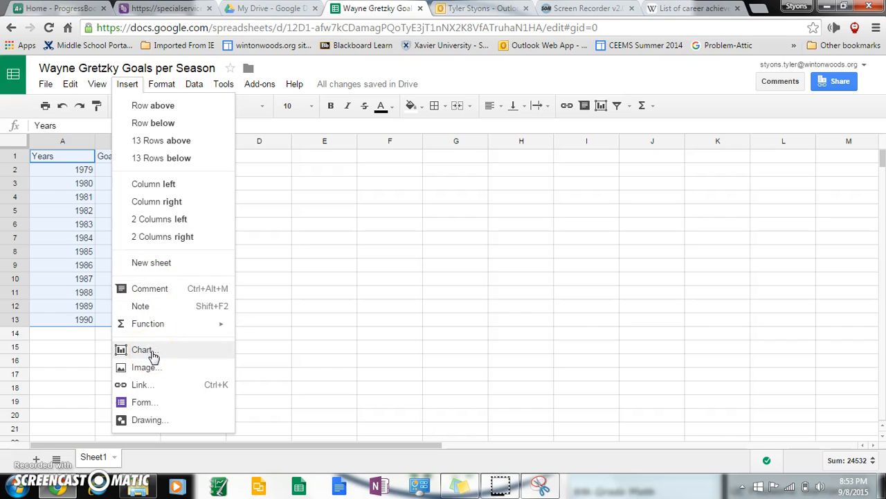
pyautogui.click(151, 353)
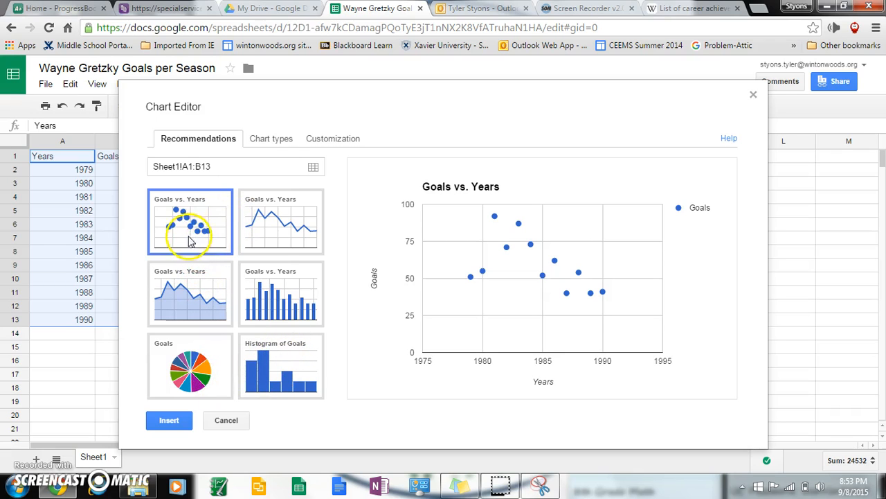
pyautogui.click(269, 223)
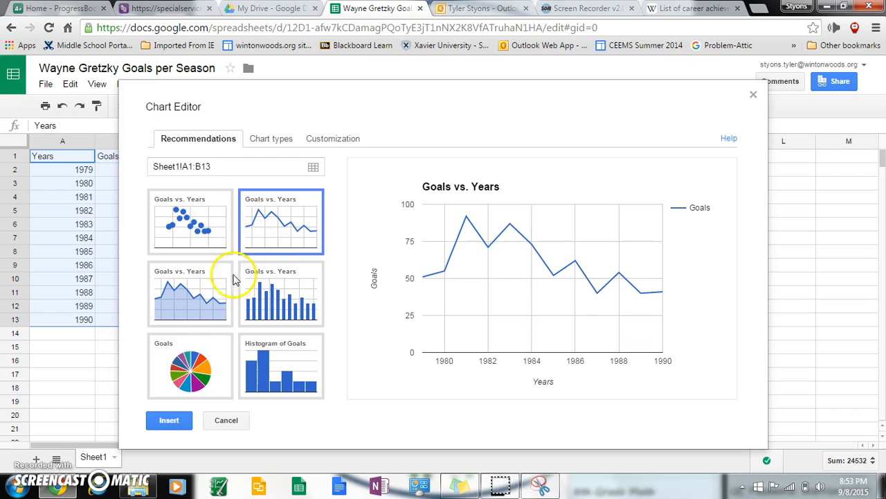
pyautogui.click(194, 303)
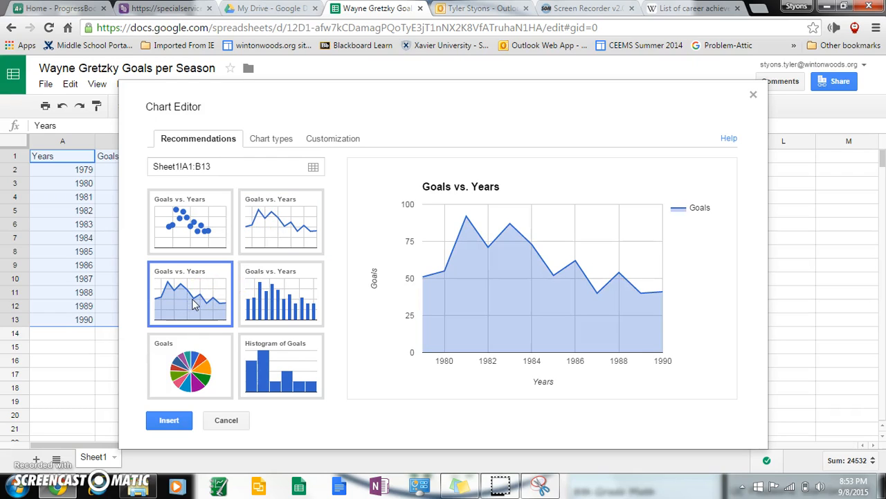
pyautogui.click(274, 303)
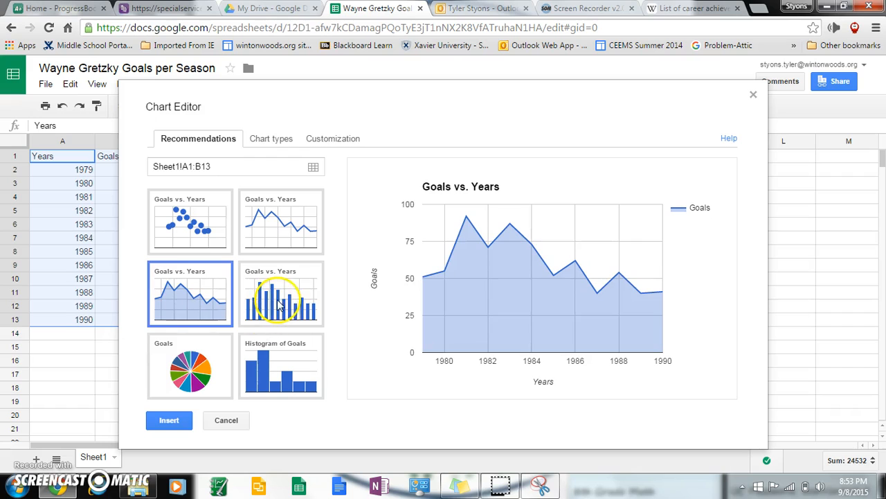
pyautogui.click(196, 374)
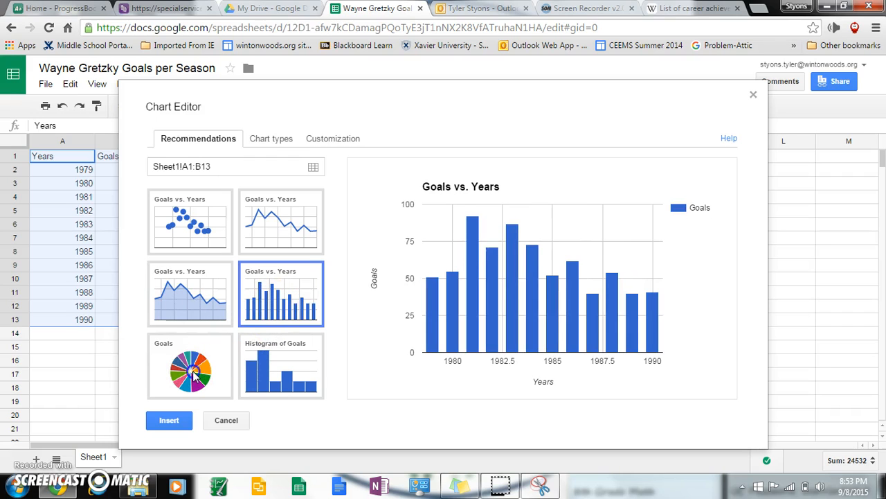
pyautogui.click(264, 374)
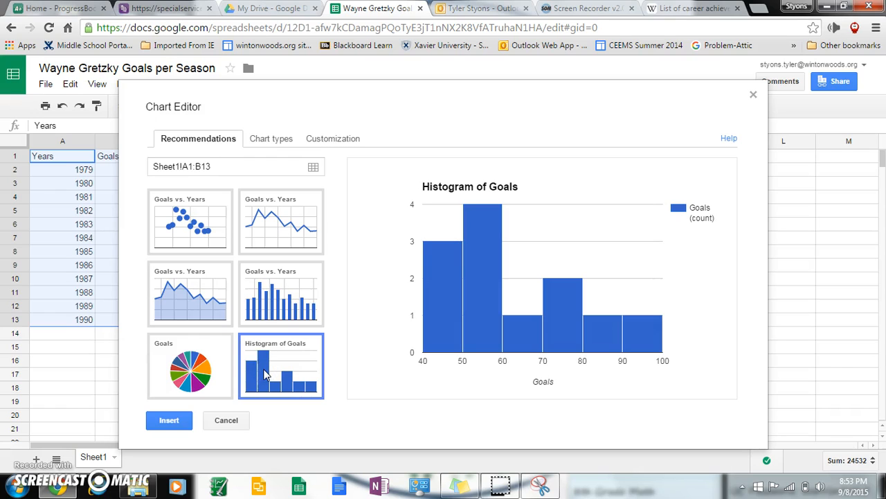
pyautogui.click(209, 272)
pyautogui.click(273, 233)
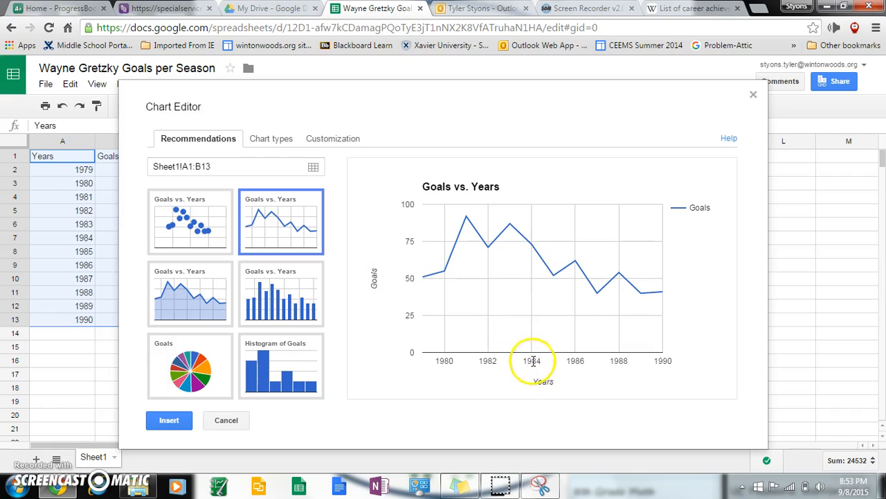
pyautogui.moveTo(429, 283)
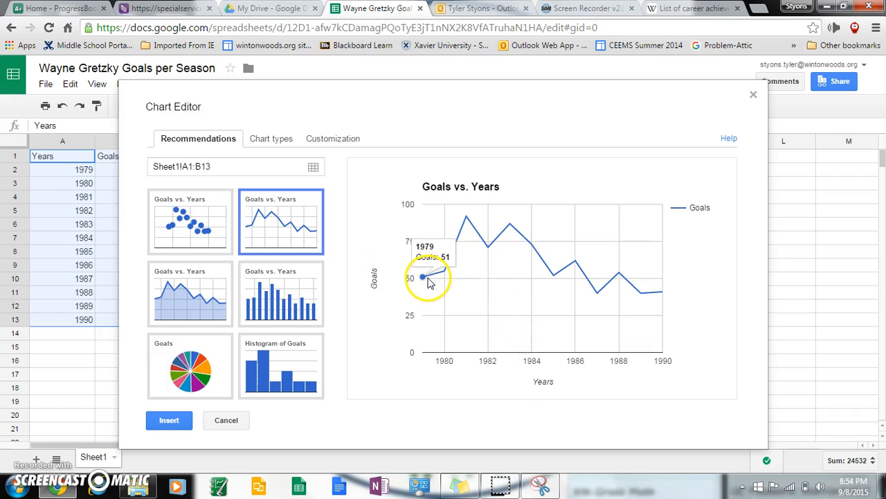
pyautogui.moveTo(469, 223)
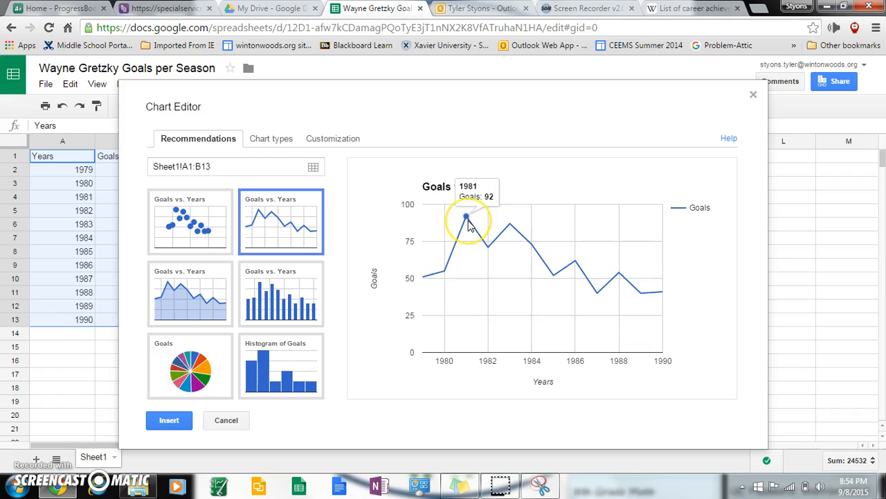
pyautogui.moveTo(489, 248)
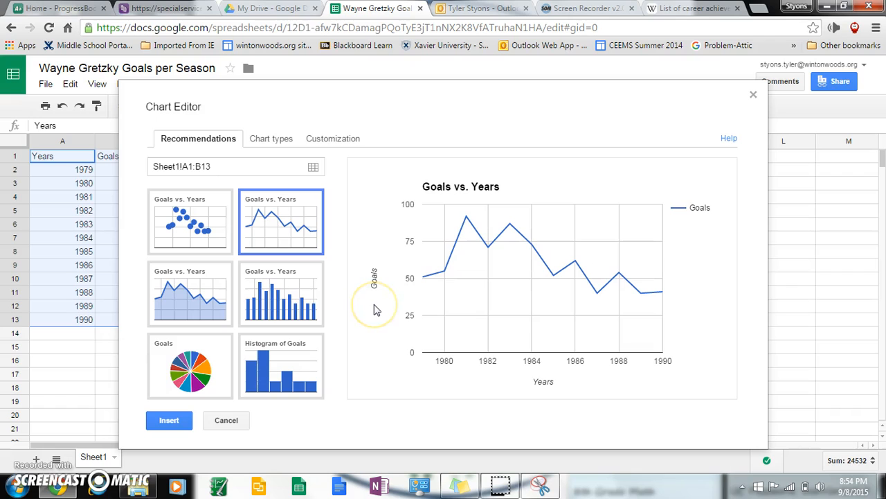
# Insert the Goals vs. Years line chart and move it to the right of the A1:B13 data
pyautogui.click(169, 423)
pyautogui.click(257, 199)
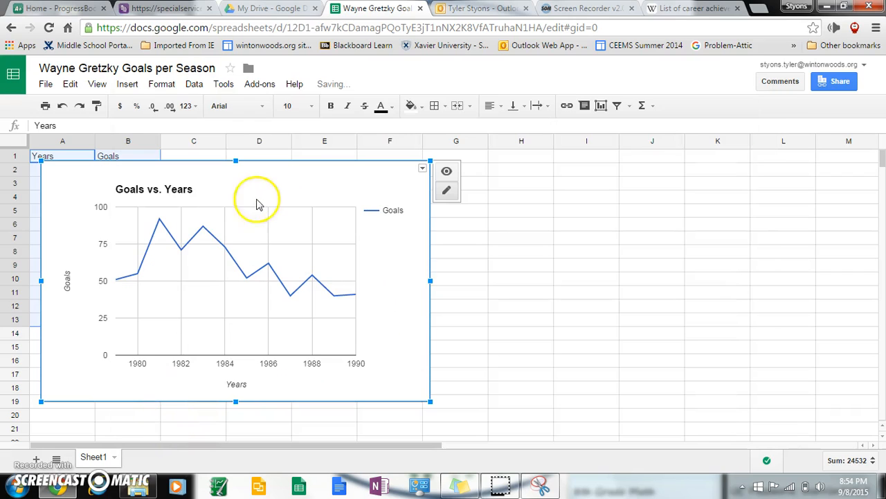
pyautogui.moveTo(279, 174); pyautogui.dragTo(438, 177)
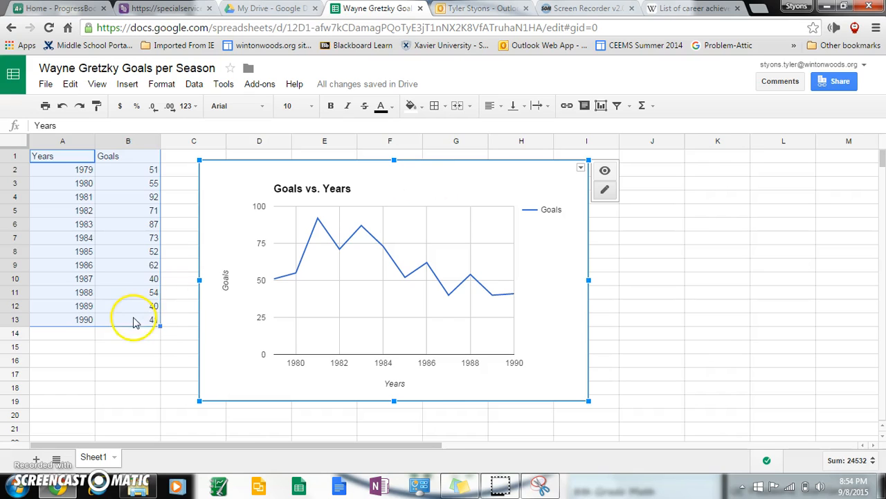
pyautogui.click(104, 345)
pyautogui.moveTo(77, 158); pyautogui.dragTo(135, 327)
pyautogui.click(138, 344)
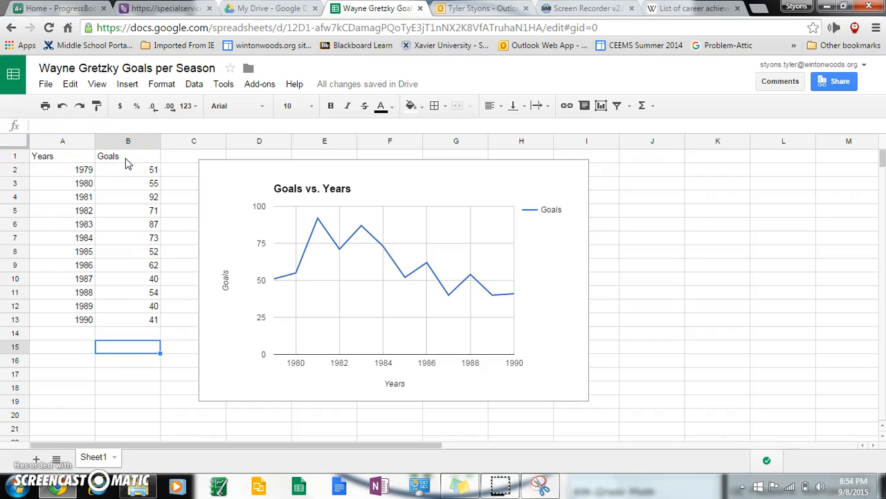
# Add a blank Sheet2 tab, then switch back to Sheet1 with the table and chart
pyautogui.moveTo(73, 159); pyautogui.dragTo(126, 316)
pyautogui.click(127, 85)
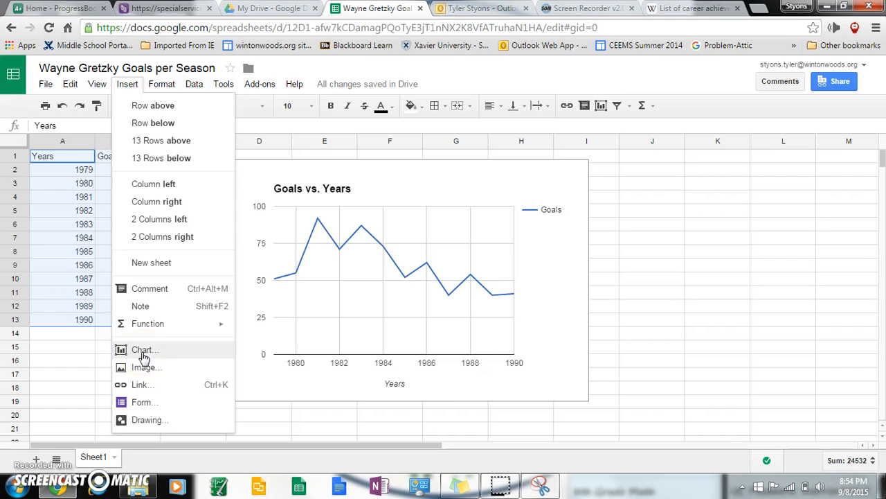
pyautogui.click(98, 349)
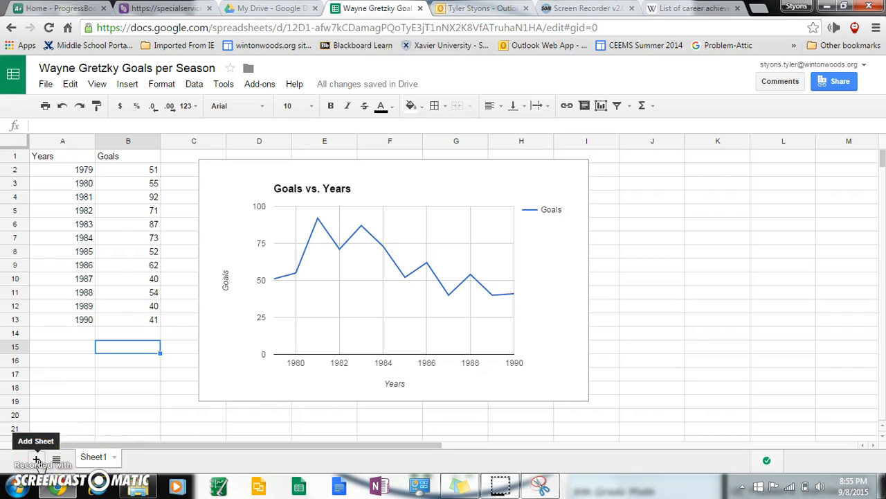
pyautogui.click(37, 460)
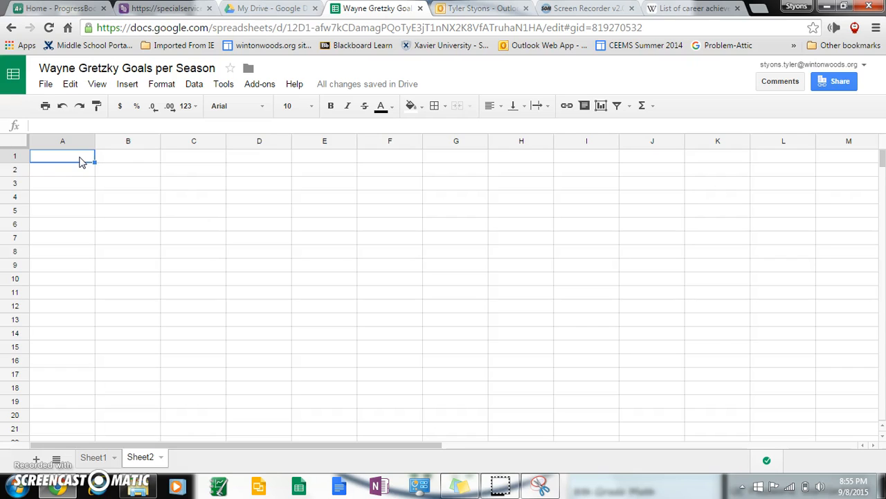
pyautogui.click(95, 458)
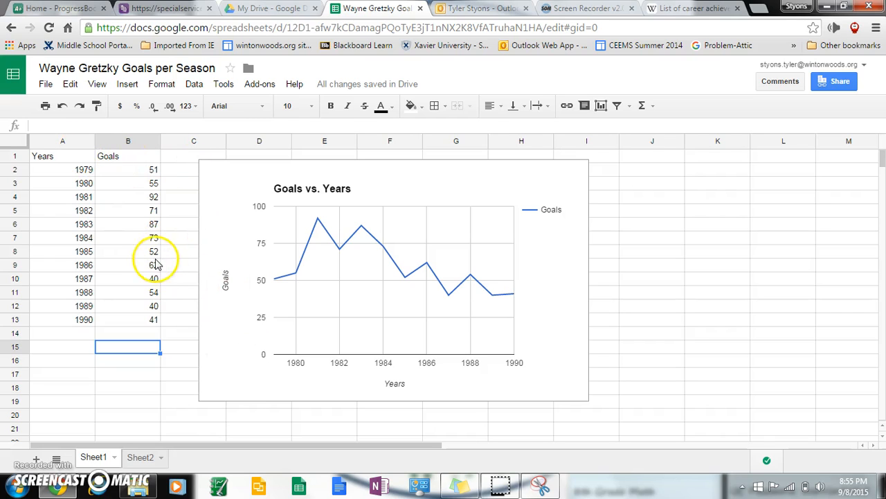
pyautogui.moveTo(69, 157); pyautogui.dragTo(123, 323)
pyautogui.click(139, 364)
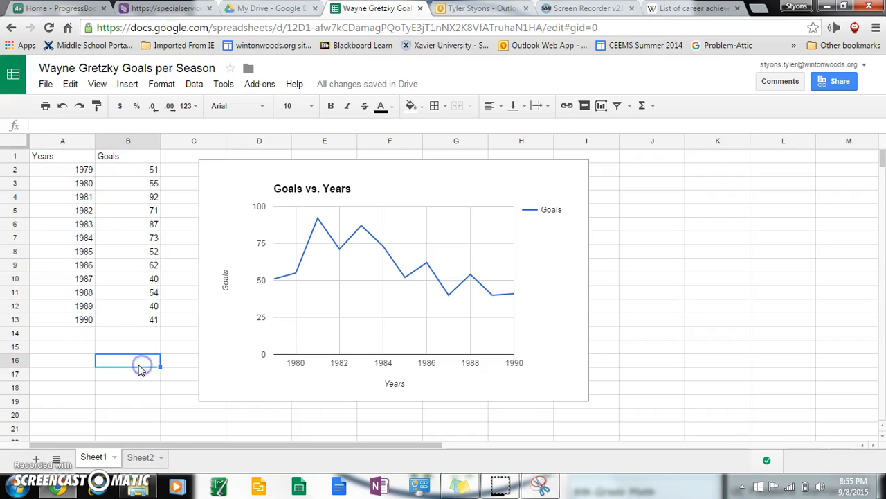
pyautogui.click(83, 157)
pyautogui.moveTo(83, 156); pyautogui.dragTo(127, 320)
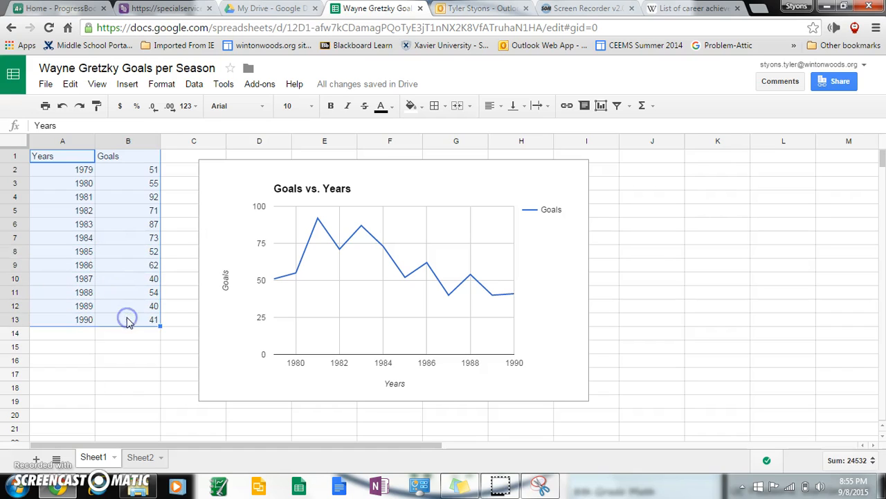
pyautogui.click(126, 85)
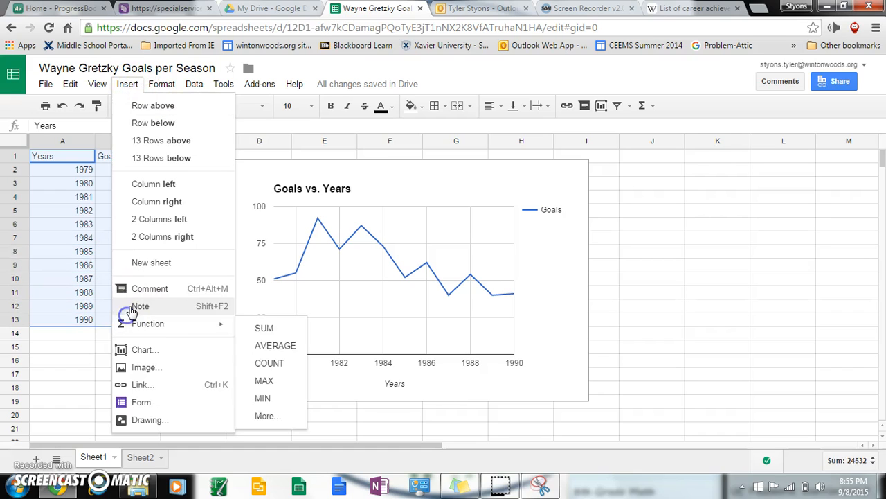
pyautogui.click(410, 314)
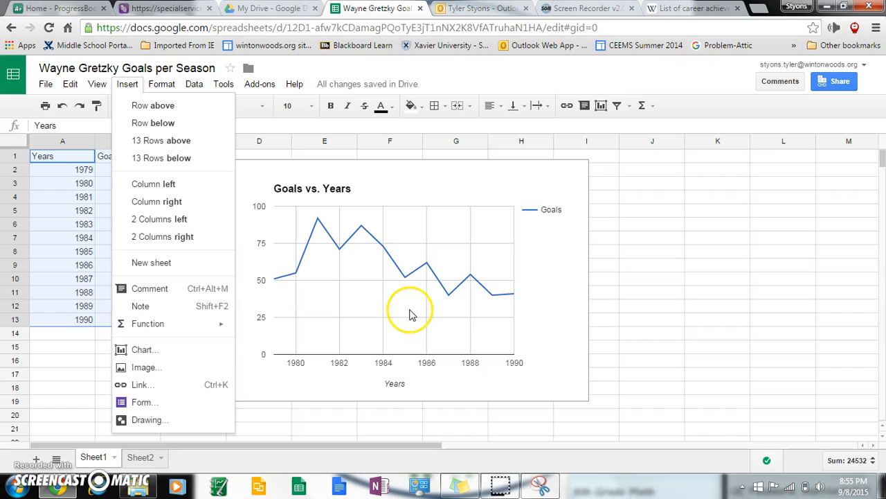
pyautogui.click(74, 372)
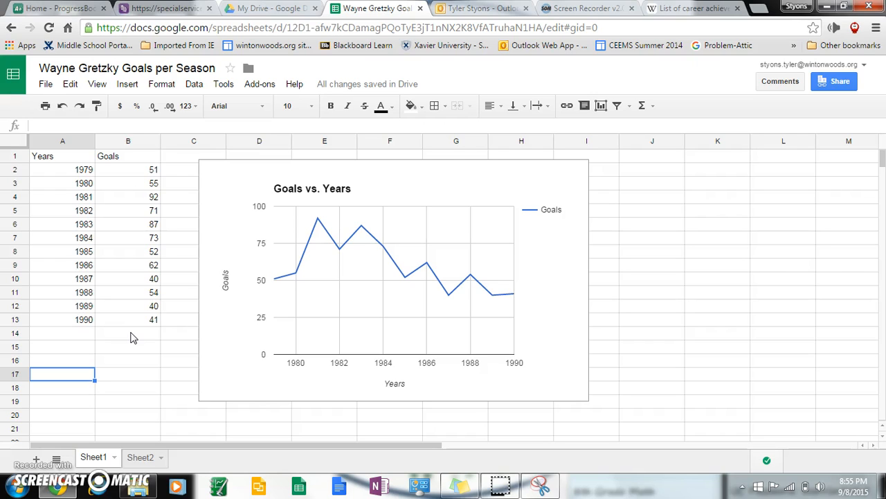
pyautogui.click(838, 83)
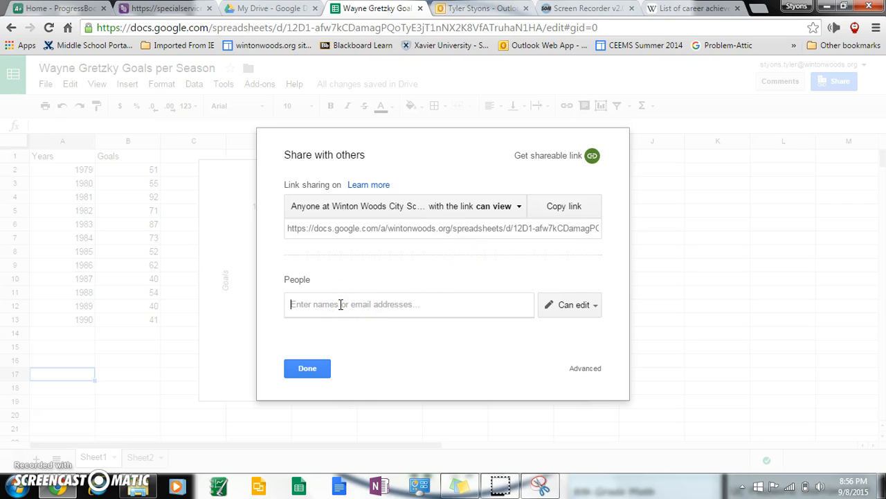
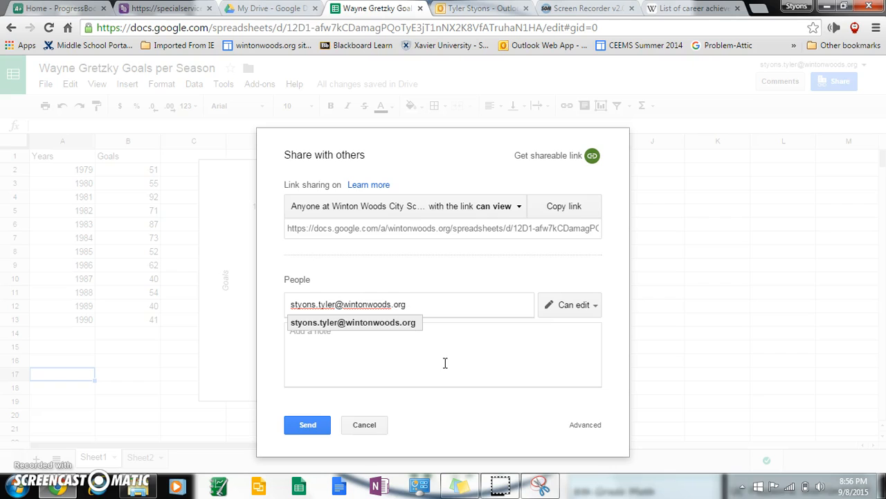
pyautogui.click(366, 423)
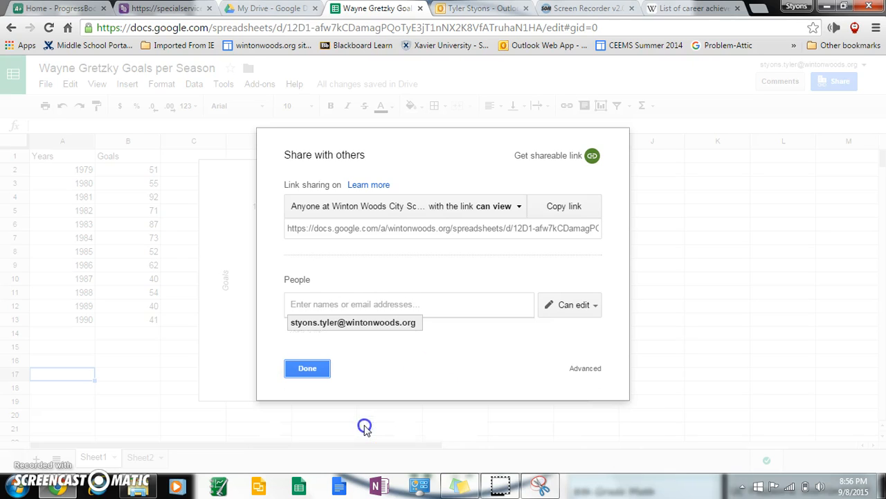
pyautogui.click(302, 360)
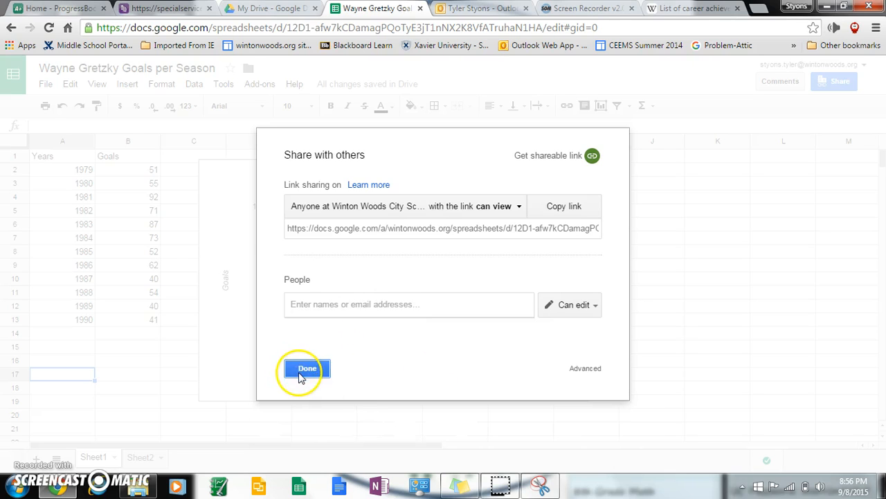